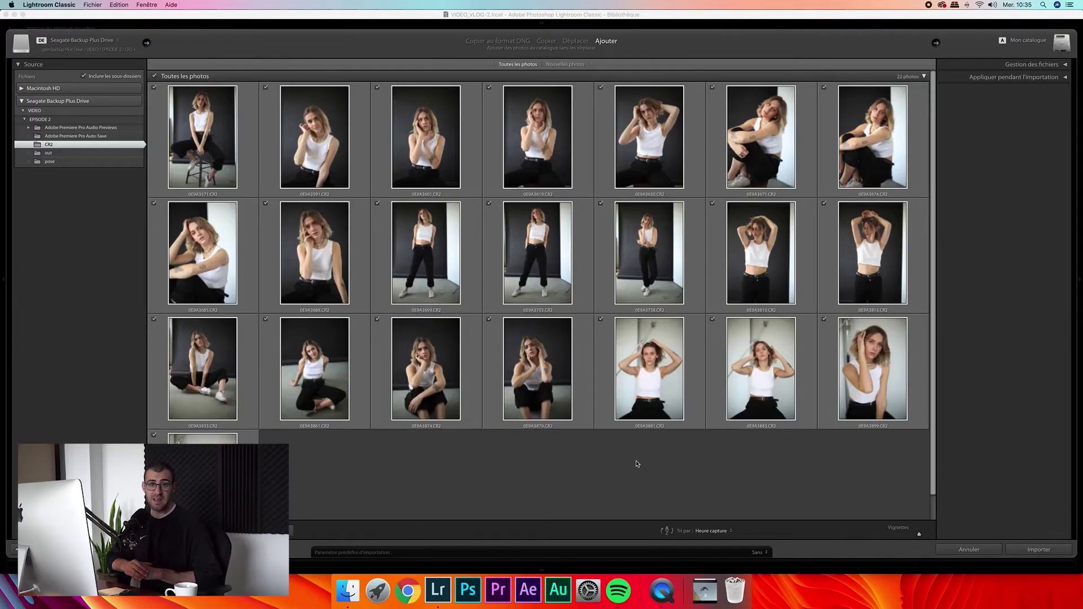
Uncheck all 22 shoot photos so none is marked for import
{"action": "left_click", "coordinate": [276, 530]}
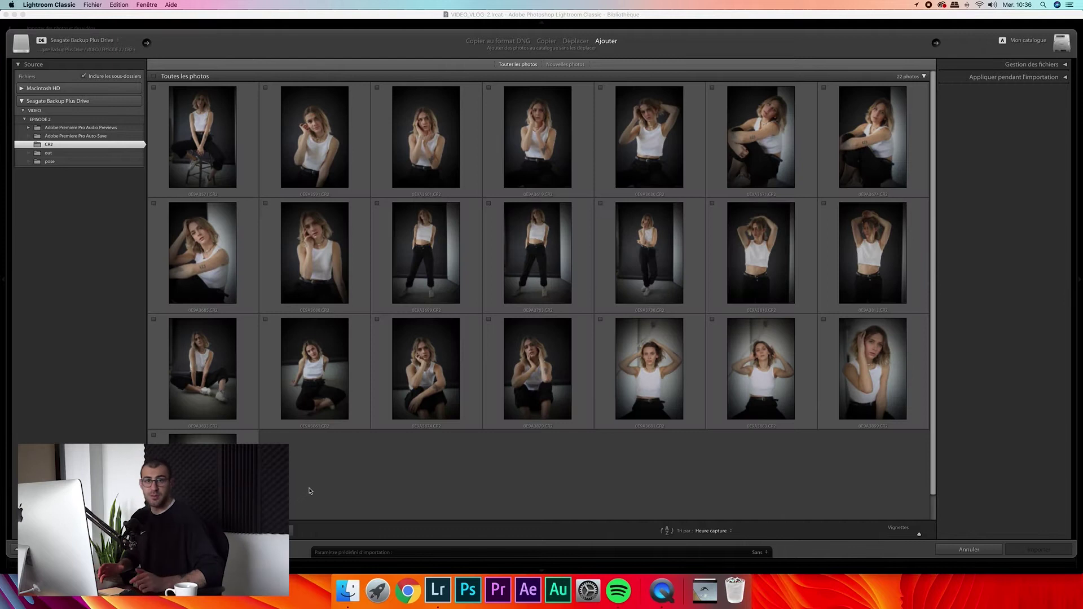
Check the seated hand-on-face portrait's focus at 1:1 and include it in the import
{"action": "double_click", "coordinate": [432, 154]}
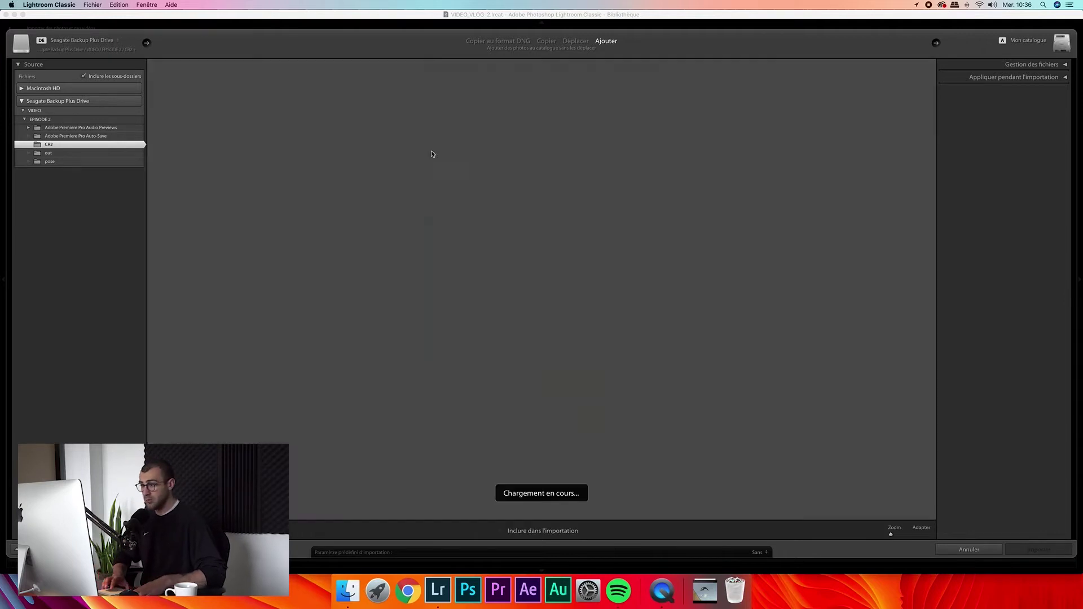
{"action": "key", "text": "Right"}
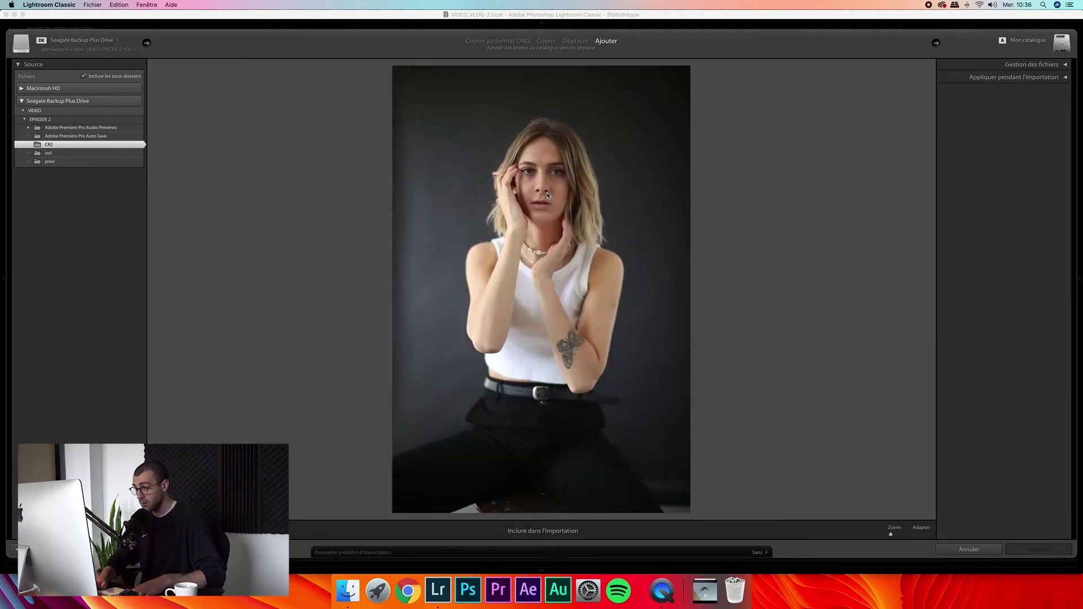
{"action": "left_click", "coordinate": [546, 194]}
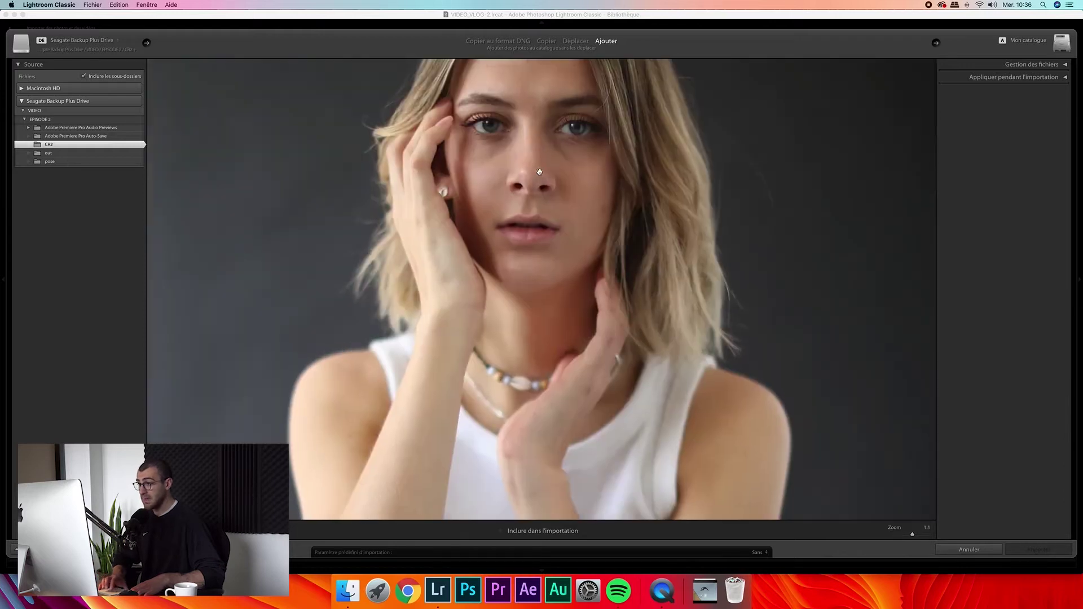
{"action": "left_click", "coordinate": [525, 530]}
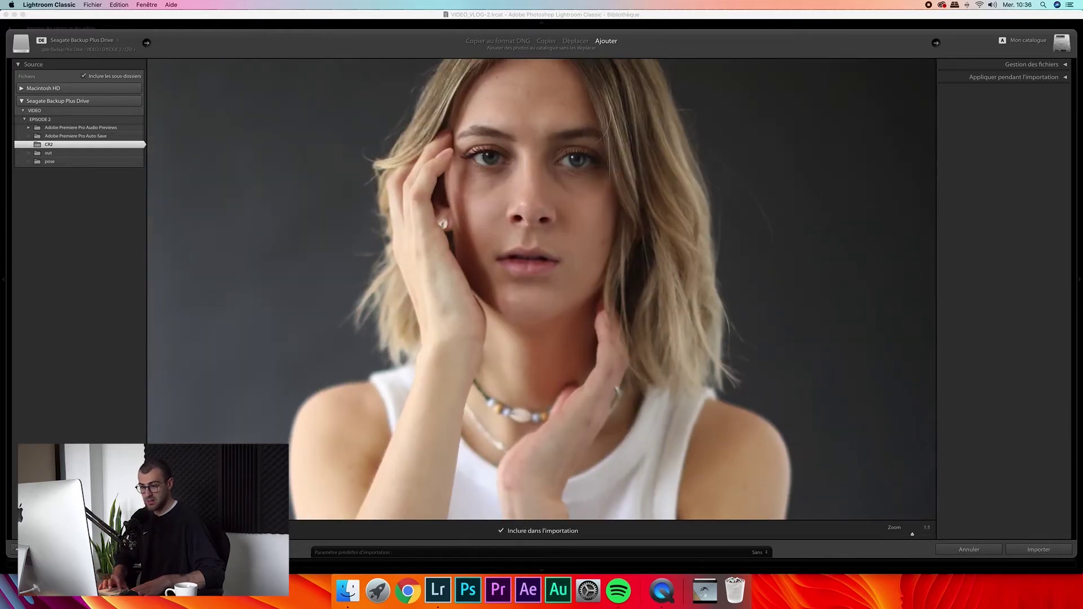
Preview the arms-raised portrait against the light backdrop, zooming in on the face and back out
{"action": "key", "text": "g"}
{"action": "left_click", "coordinate": [717, 464]}
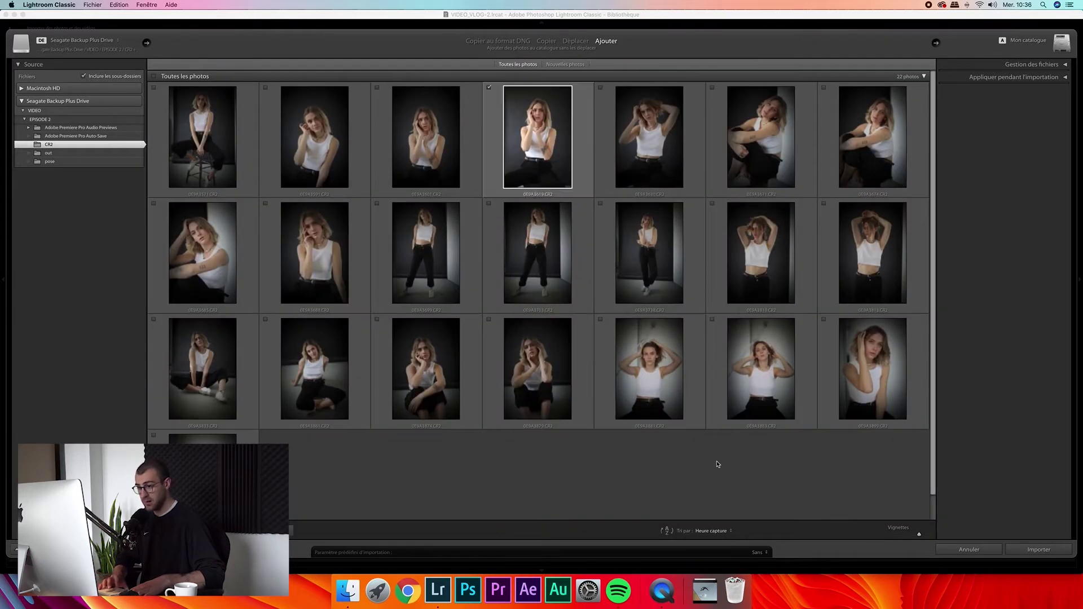
{"action": "double_click", "coordinate": [750, 379]}
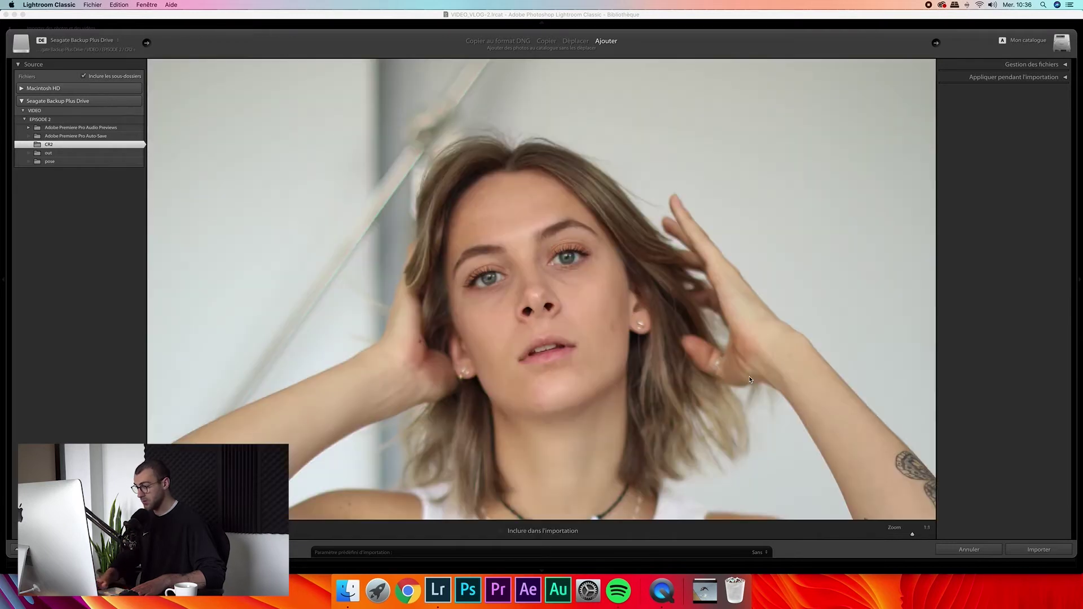
{"action": "left_click", "coordinate": [749, 370]}
{"action": "left_click", "coordinate": [749, 256]}
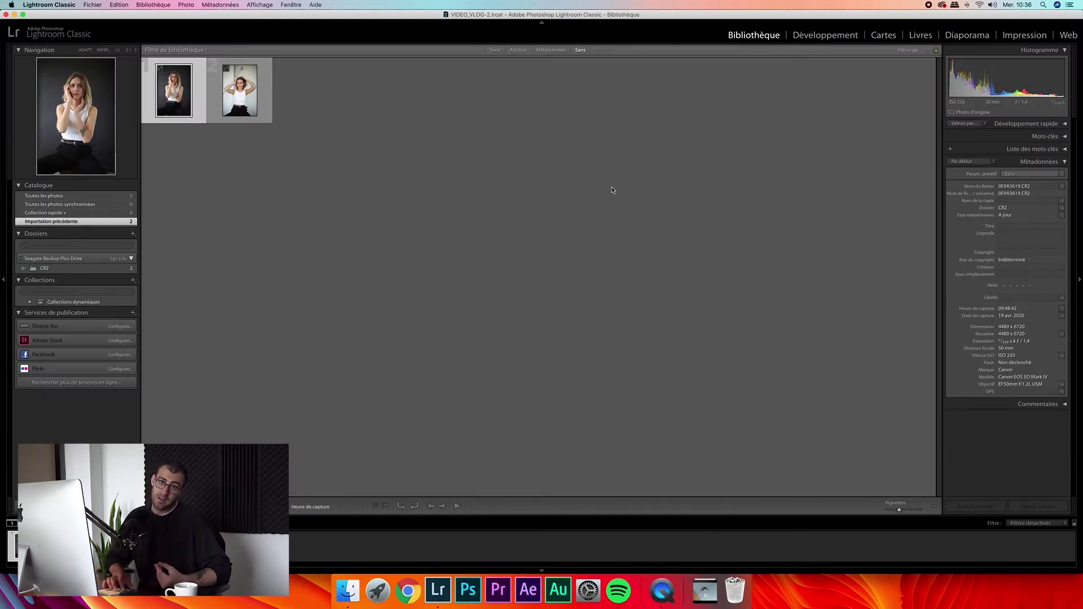
Import the two chosen portraits and open the seated one in Develop
{"action": "left_click", "coordinate": [831, 30]}
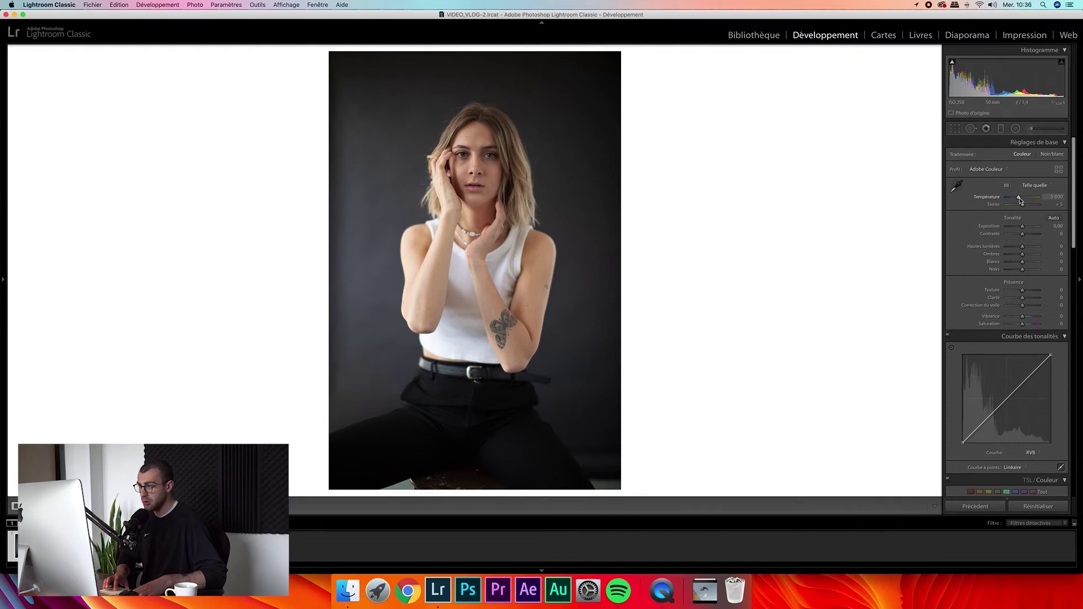
Set the white balance to Temp 6359 with Tint +11
{"action": "left_click_drag", "start_coordinate": [1020, 200], "coordinate": [1024, 206]}
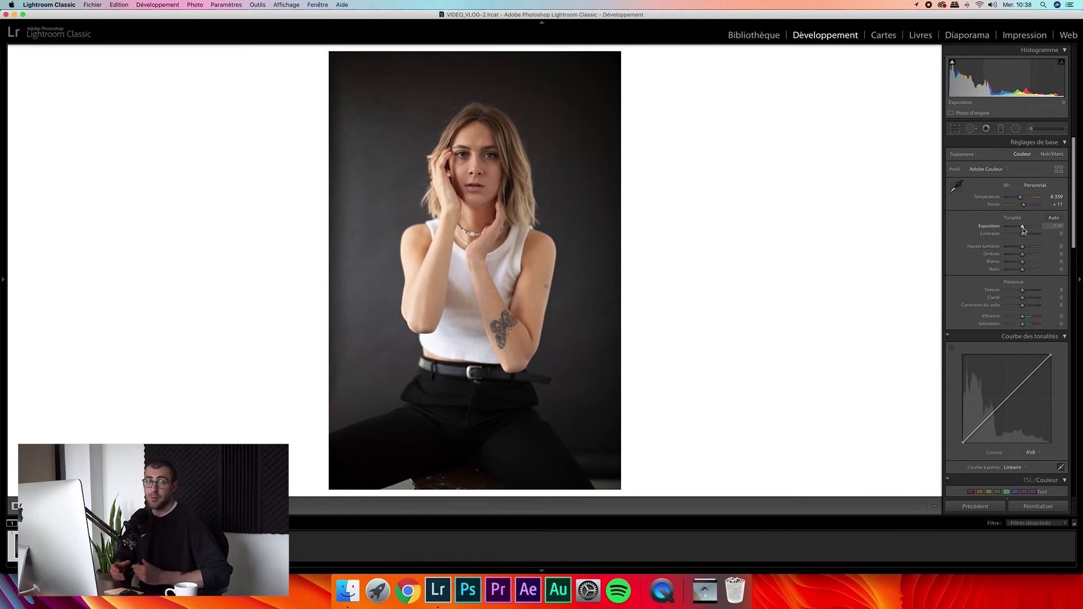
Set Exposure +0.10, Contrast/Highlights −36, Shadows +24, Whites −24, Blacks +12; check the neck close up
{"action": "left_click_drag", "start_coordinate": [1022, 226], "coordinate": [1016, 234]}
{"action": "left_click_drag", "start_coordinate": [1022, 246], "coordinate": [1024, 269]}
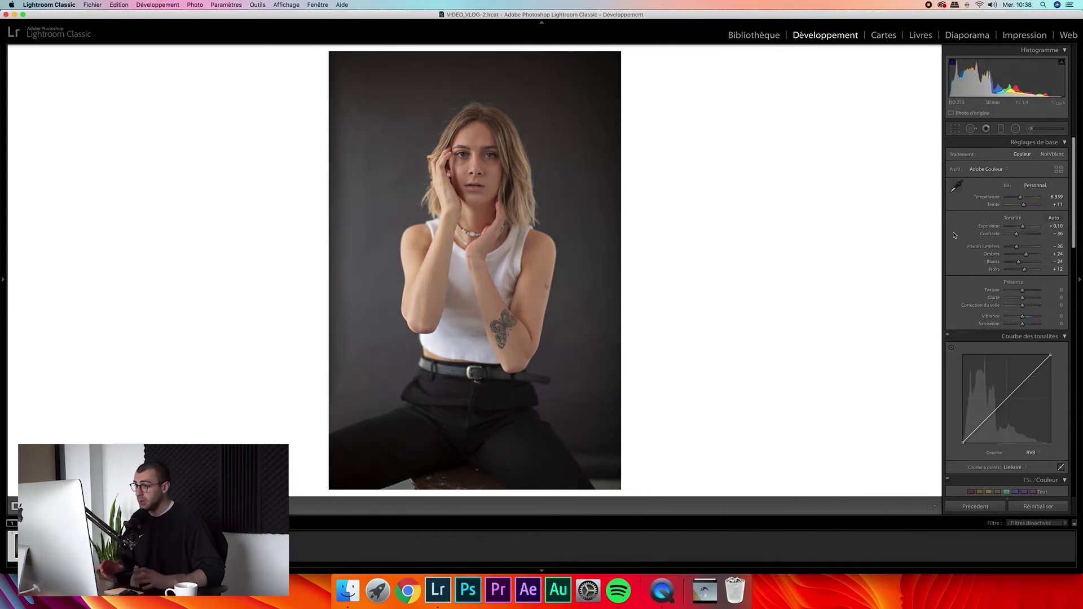
{"action": "left_click", "coordinate": [587, 304]}
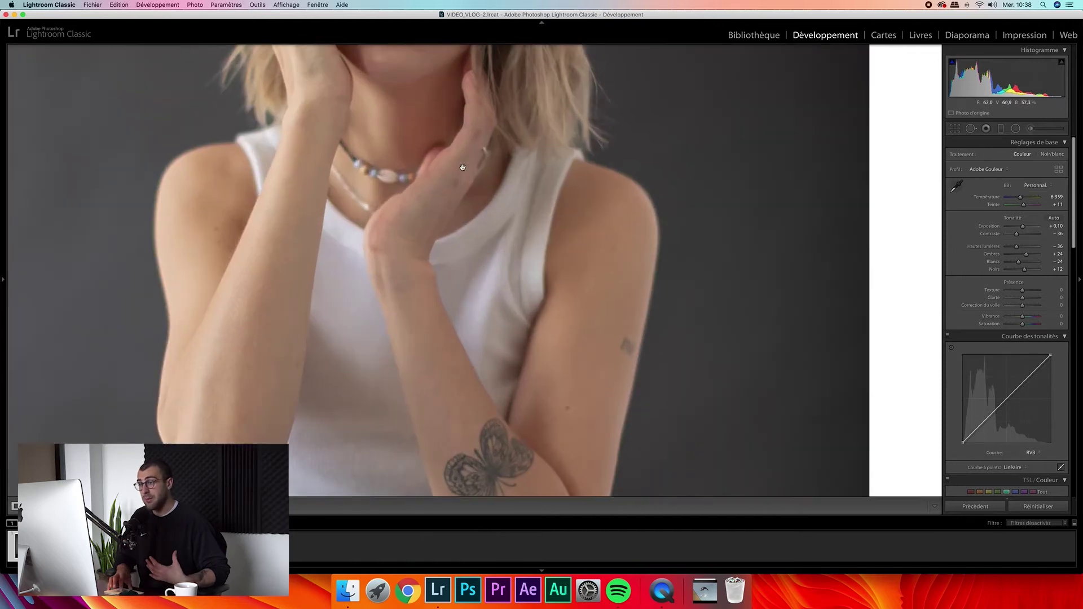
{"action": "left_click_drag", "start_coordinate": [586, 304], "coordinate": [568, 394]}
{"action": "left_click", "coordinate": [568, 394]}
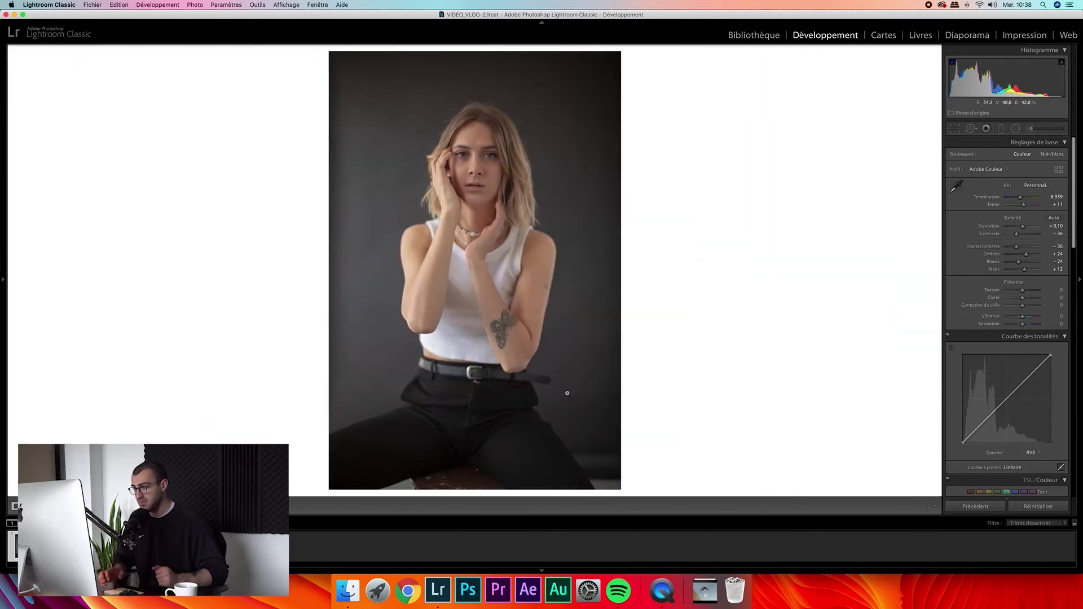
{"action": "scroll", "coordinate": [990, 442], "scroll_direction": "down", "scroll_amount": 3}
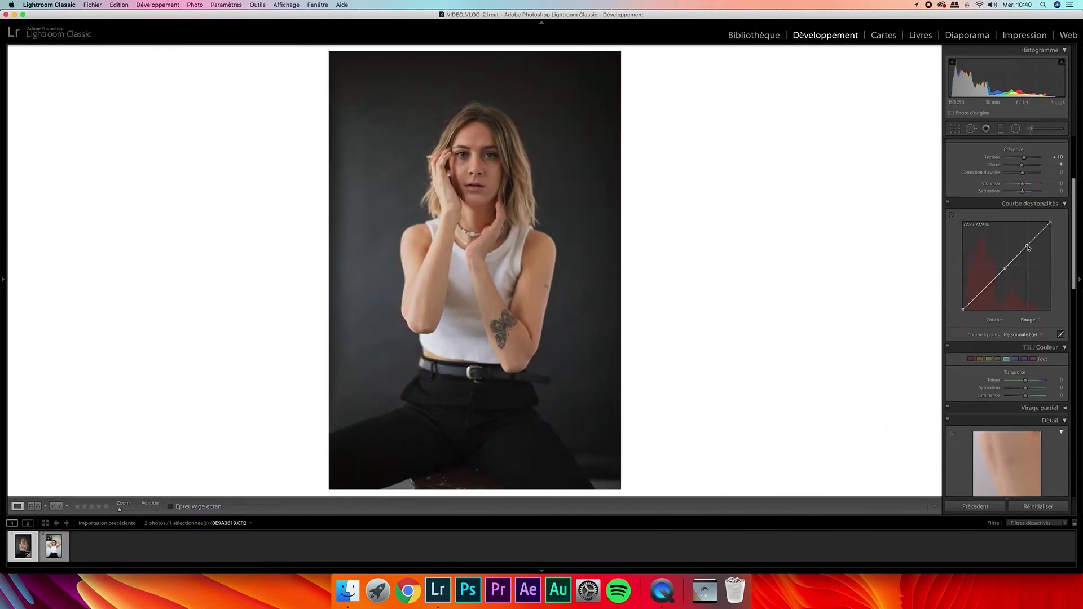
Adjust the green and blue channels of the tone curve
{"action": "left_click", "coordinate": [1027, 320]}
{"action": "left_click", "coordinate": [1028, 329]}
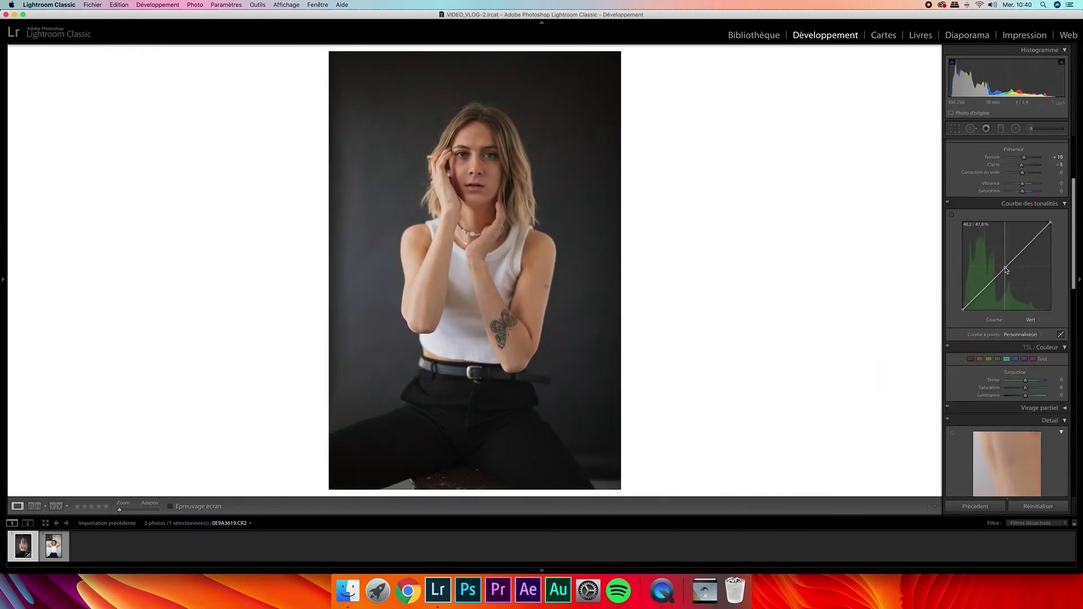
{"action": "left_click", "coordinate": [1027, 320]}
{"action": "left_click", "coordinate": [1027, 330]}
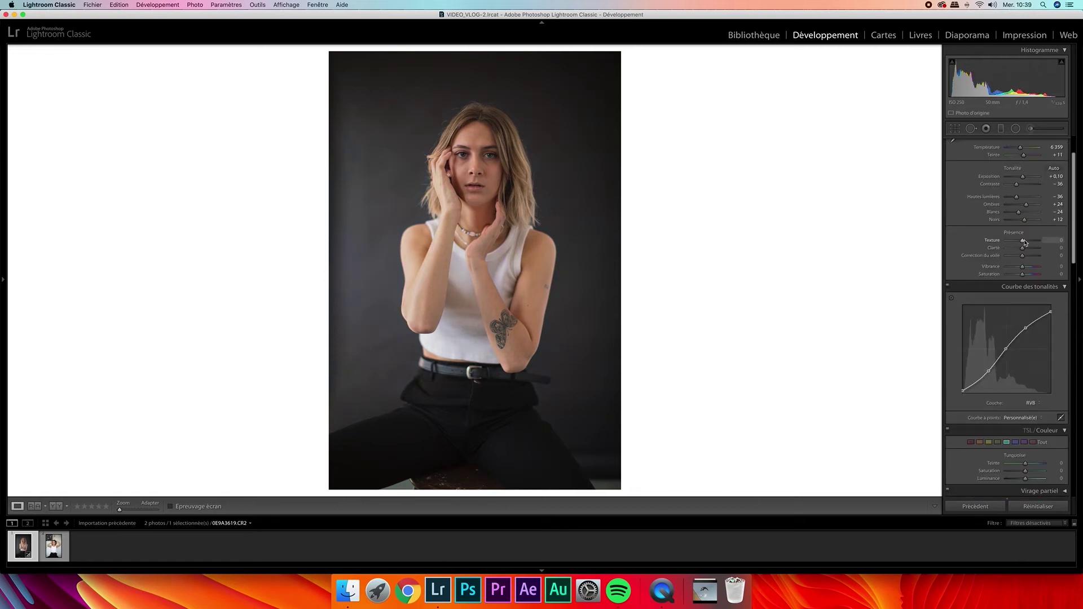
Set Texture to +10 and Clarity to −5, checking the face at full size
{"action": "left_click", "coordinate": [1046, 241]}
{"action": "key", "text": "Return"}
{"action": "left_click", "coordinate": [438, 135]}
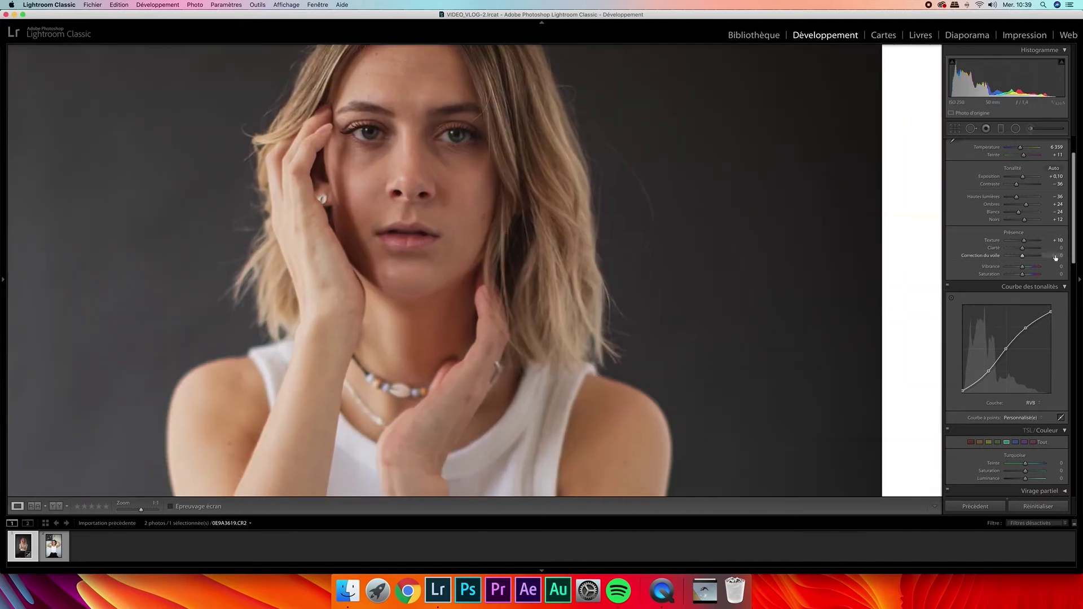
{"action": "left_click", "coordinate": [1052, 248]}
{"action": "type", "text": "10"}
{"action": "left_click", "coordinate": [525, 355]}
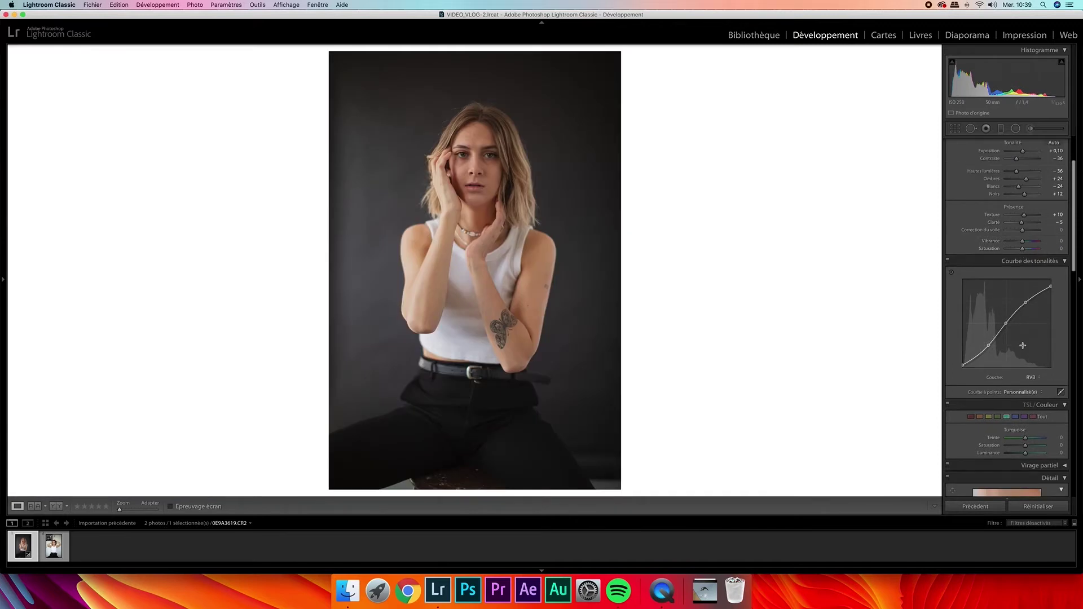
{"action": "scroll", "coordinate": [1010, 338], "scroll_direction": "down", "scroll_amount": 3}
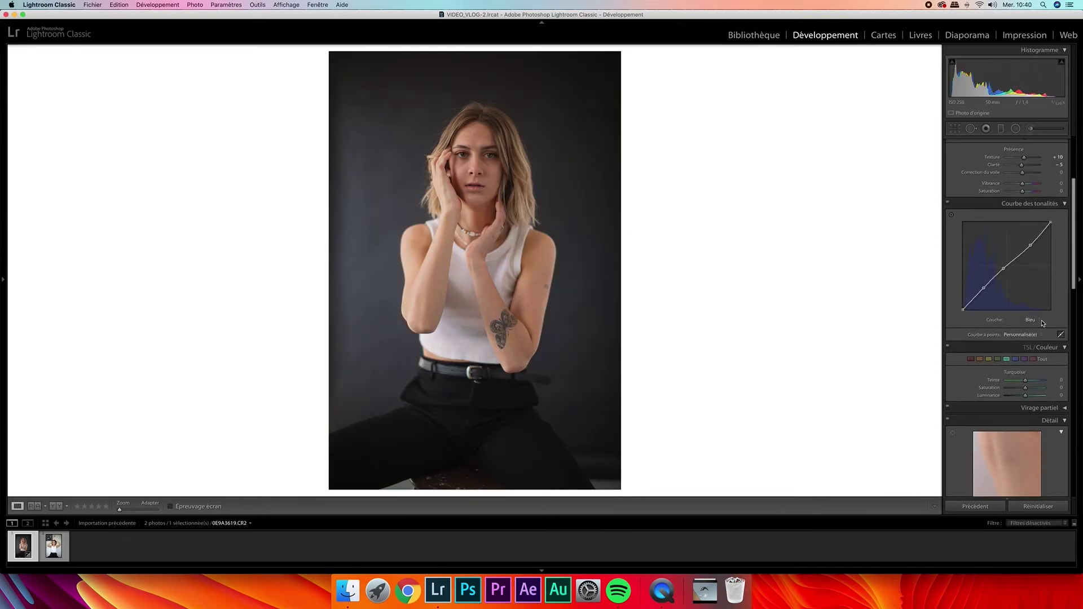
Return the tone curve to the RGB channel and show before/after side by side
{"action": "left_click", "coordinate": [1039, 319]}
{"action": "left_click", "coordinate": [1032, 301]}
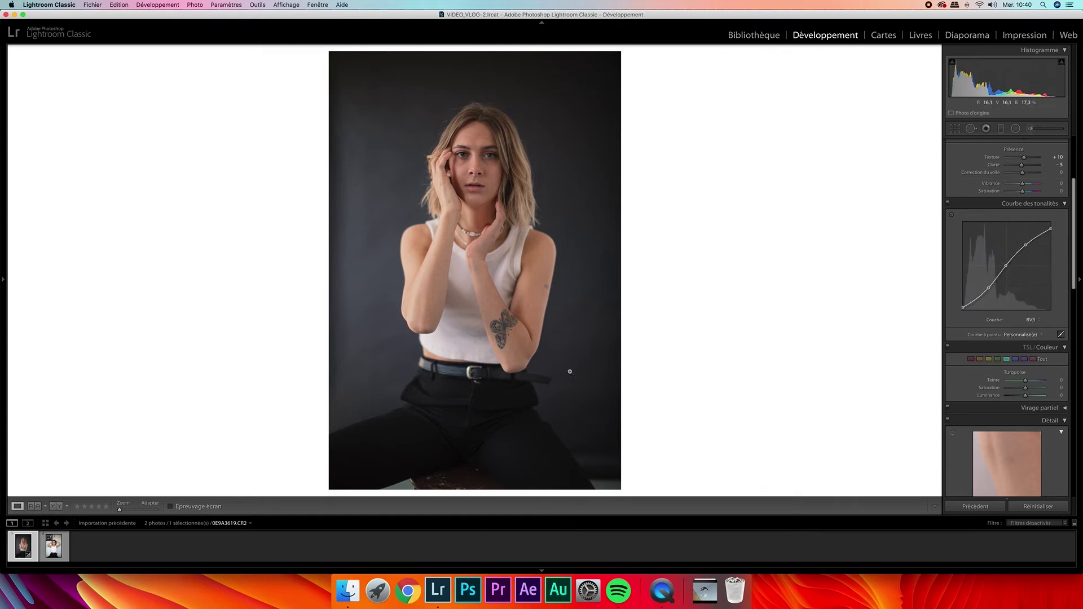
{"action": "key", "text": "y"}
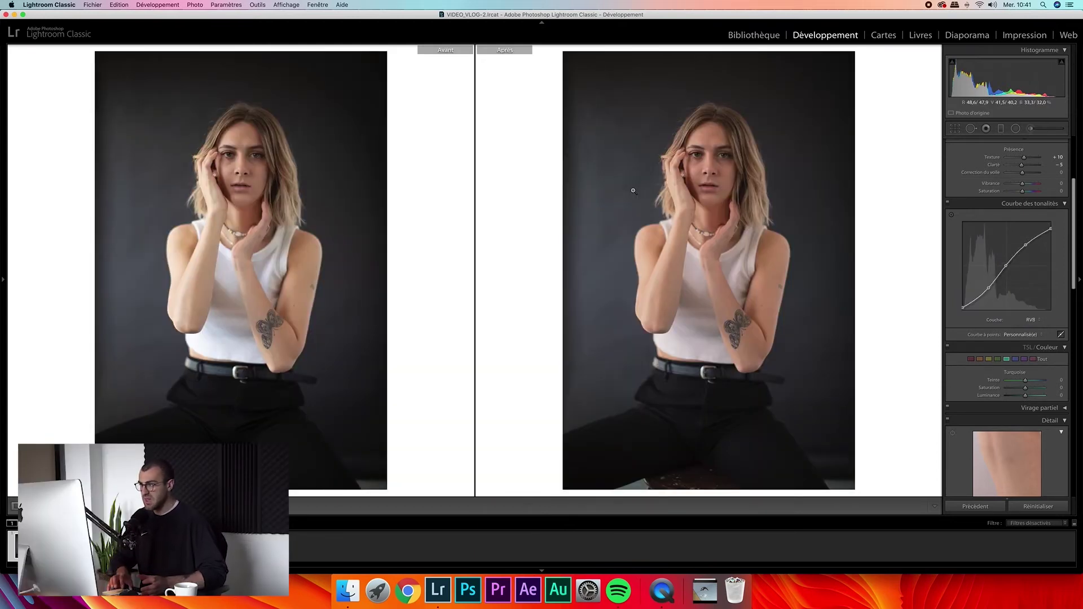
Lower Orange, Aqua and Blue saturation and luminance in HSL, Blue luminance to −30
{"action": "left_click", "coordinate": [737, 173]}
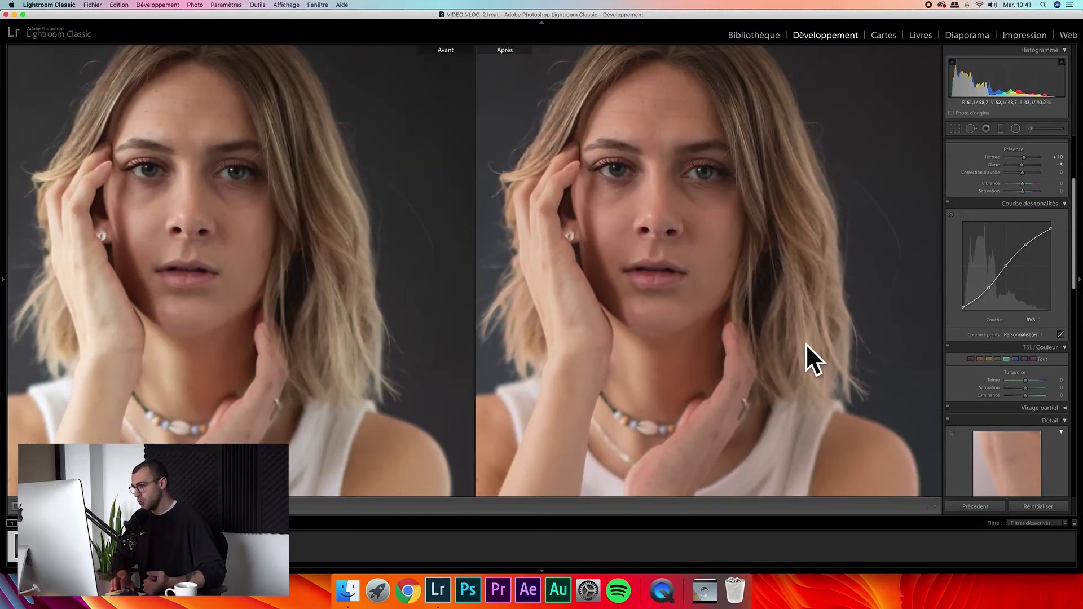
{"action": "left_click", "coordinate": [980, 358]}
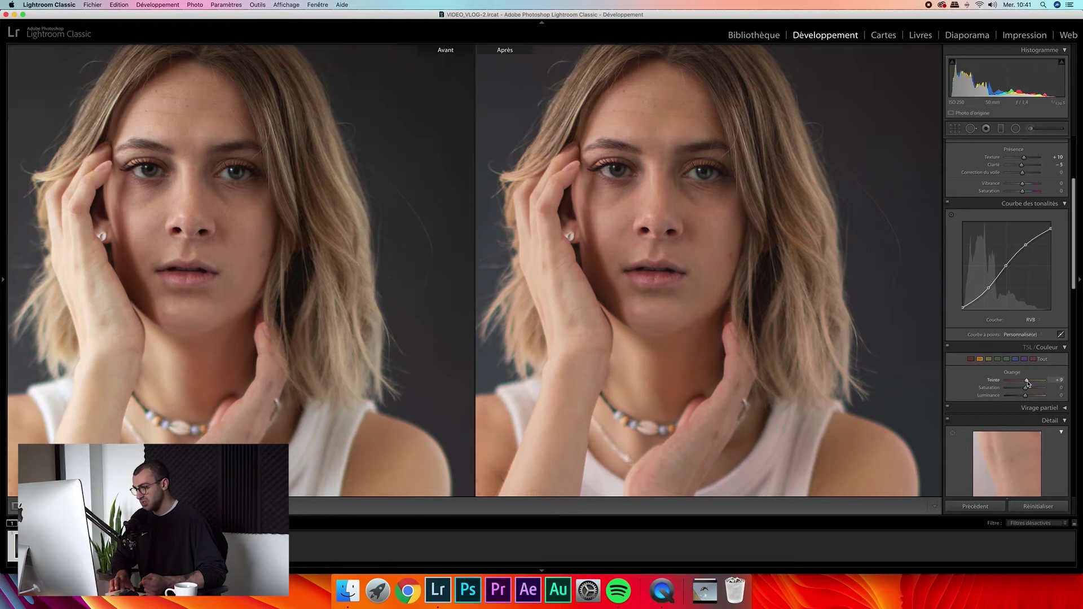
{"action": "left_click_drag", "start_coordinate": [1025, 387], "coordinate": [1023, 395]}
{"action": "key", "text": "z"}
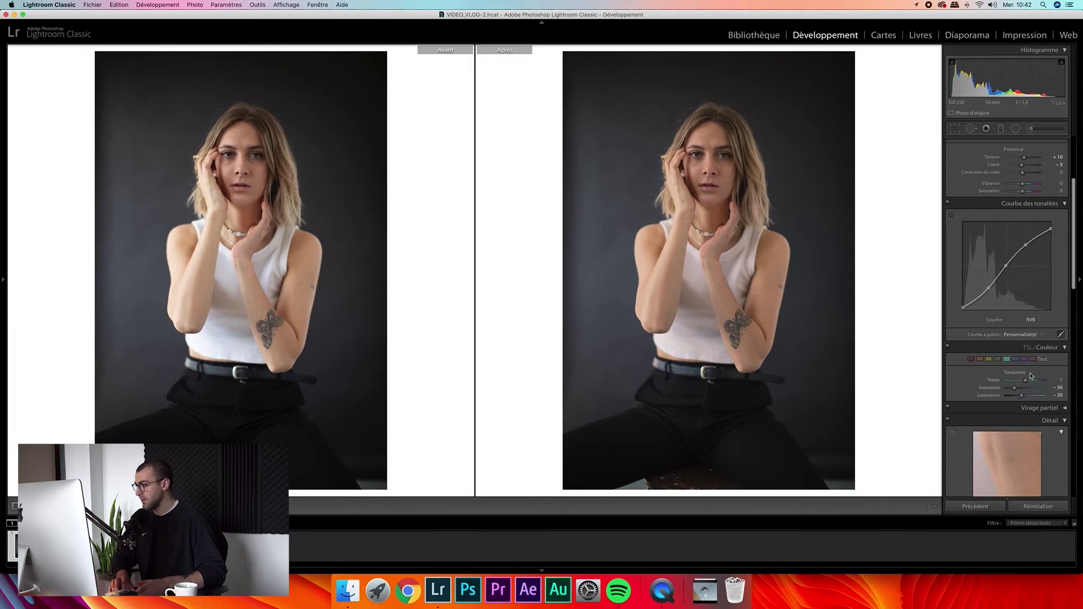
{"action": "left_click_drag", "start_coordinate": [1025, 395], "coordinate": [1018, 394]}
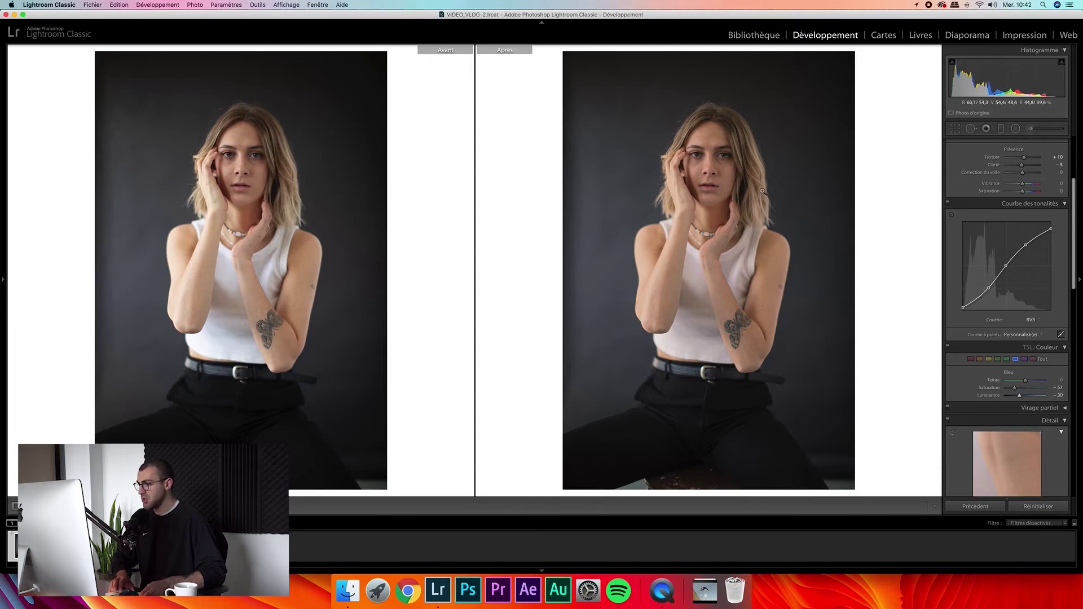
{"action": "left_click", "coordinate": [718, 174]}
Enable chromatic aberration removal and the Canon 50 mm lens profile correction
{"action": "left_click", "coordinate": [727, 214]}
{"action": "scroll", "coordinate": [1009, 316], "scroll_direction": "down", "scroll_amount": 4}
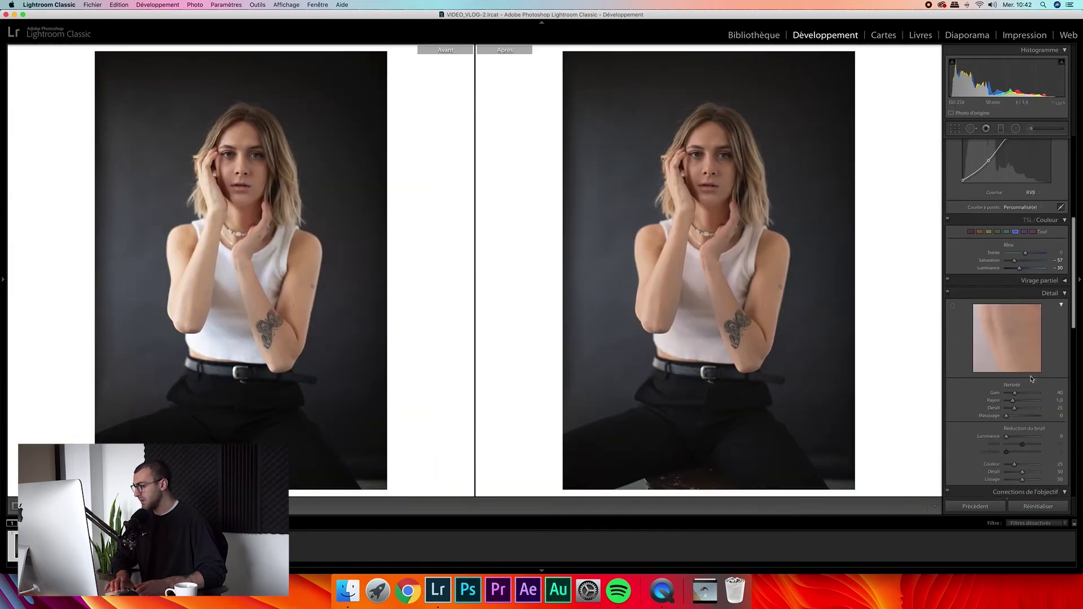
{"action": "scroll", "coordinate": [1031, 379], "scroll_direction": "down", "scroll_amount": 1}
{"action": "scroll", "coordinate": [1018, 417], "scroll_direction": "down", "scroll_amount": 1}
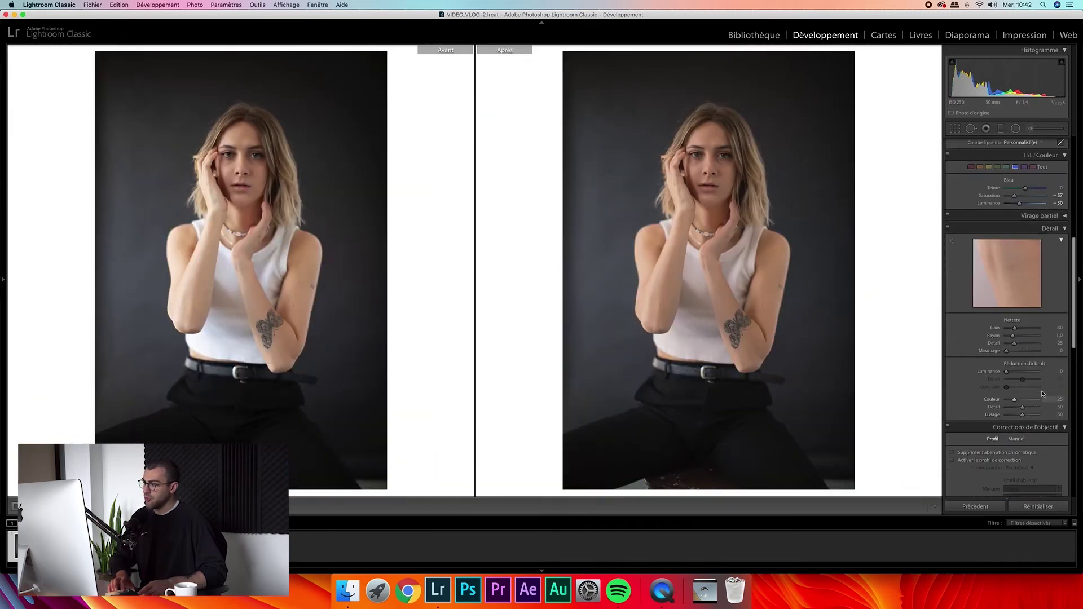
{"action": "scroll", "coordinate": [1037, 354], "scroll_direction": "down", "scroll_amount": 3}
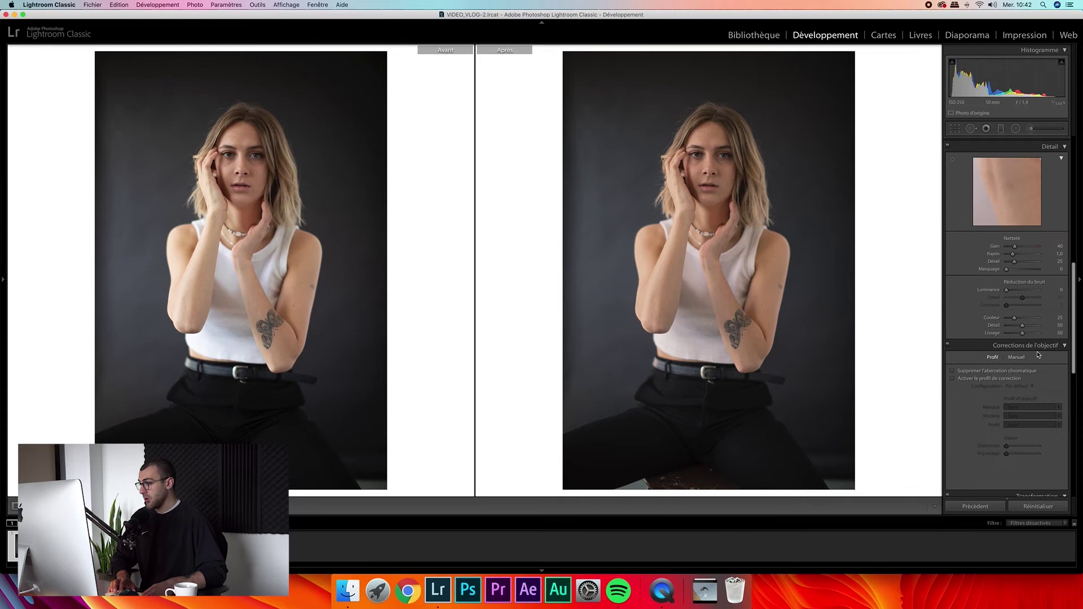
{"action": "left_click", "coordinate": [1003, 372]}
{"action": "left_click", "coordinate": [1000, 378]}
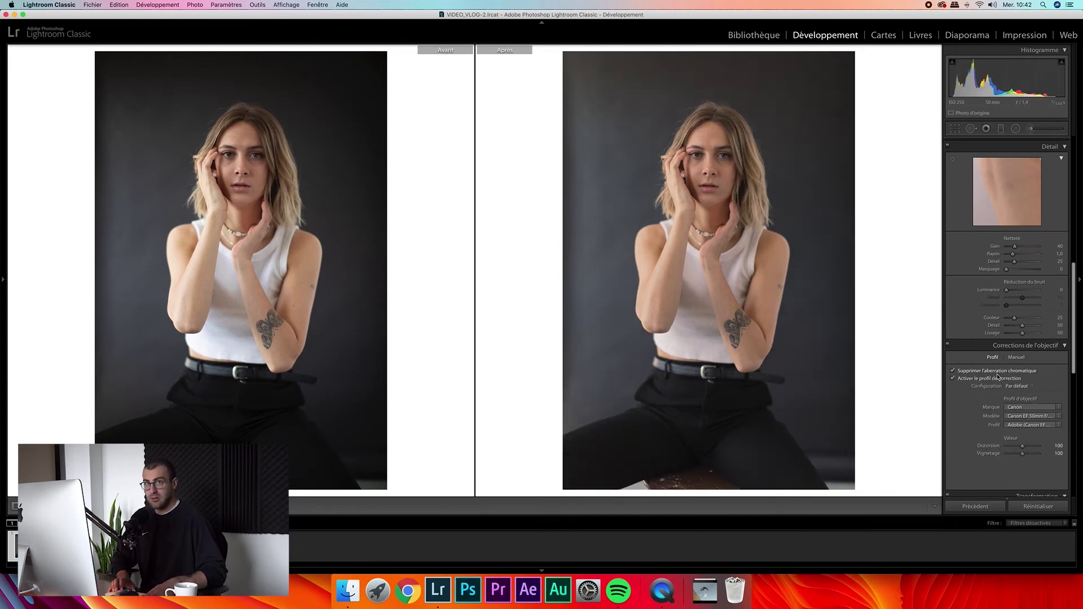
{"action": "scroll", "coordinate": [1007, 360], "scroll_direction": "down", "scroll_amount": 5}
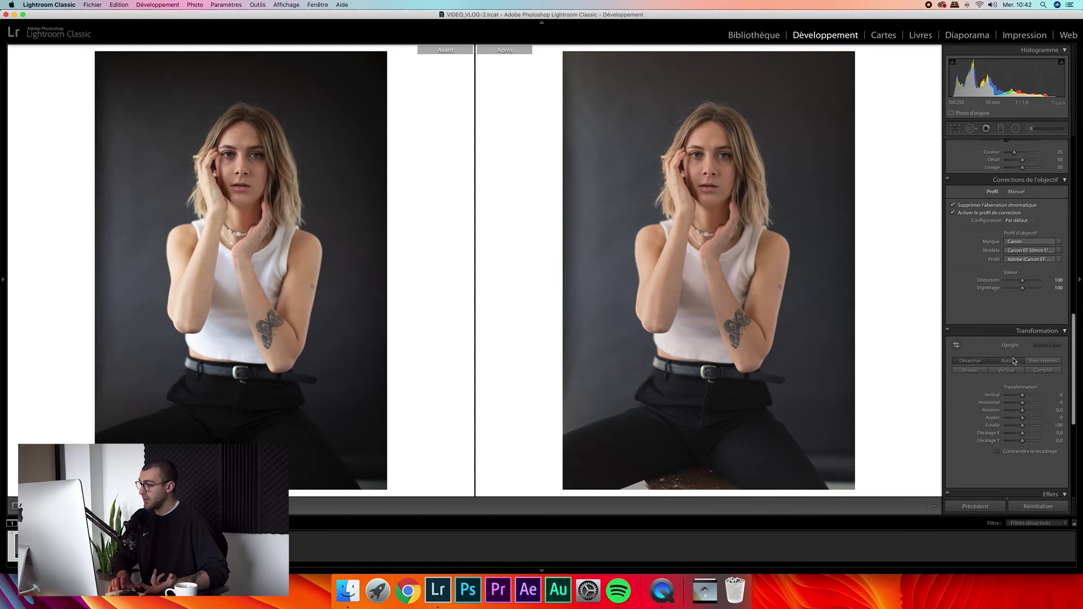
Try Upright Auto and Level, switch perspective correction off, and nudge the crop framing slightly
{"action": "left_click", "coordinate": [1014, 361]}
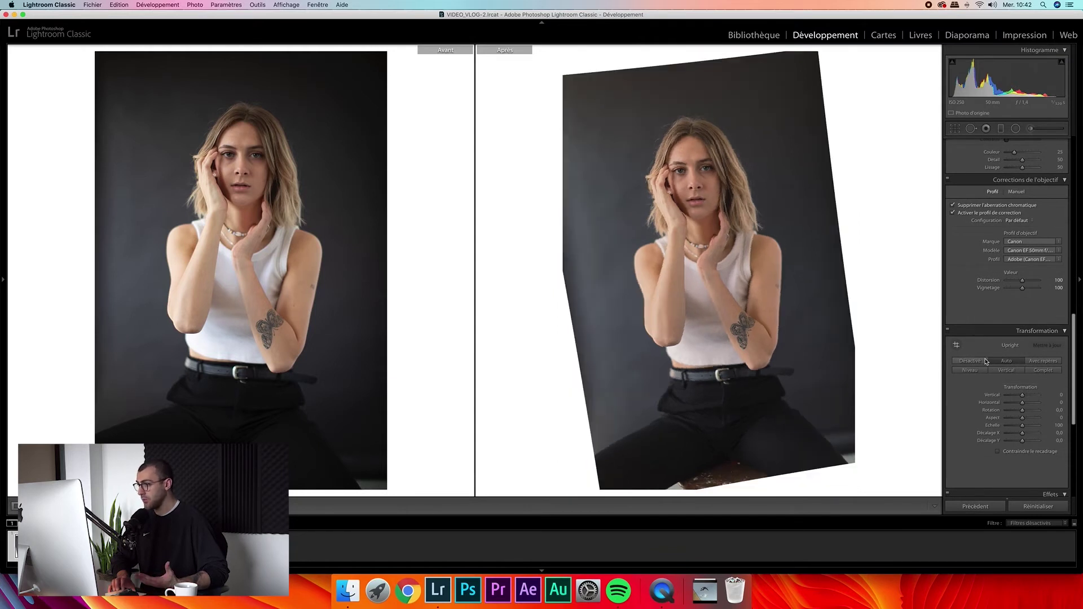
{"action": "left_click", "coordinate": [986, 361]}
{"action": "left_click", "coordinate": [983, 371]}
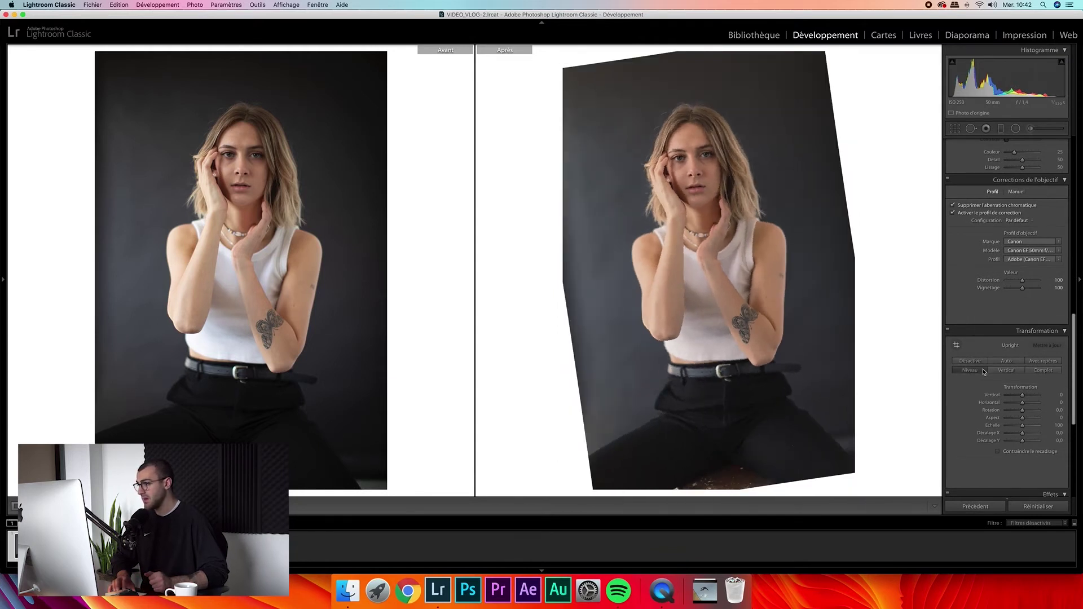
{"action": "left_click", "coordinate": [955, 129]}
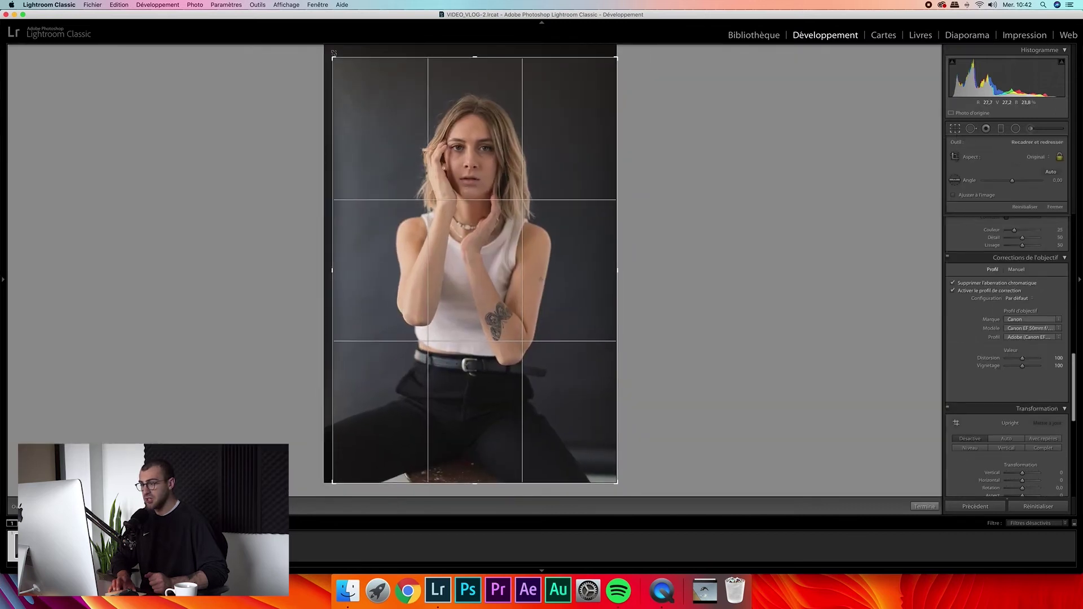
{"action": "left_click_drag", "start_coordinate": [357, 72], "coordinate": [488, 127]}
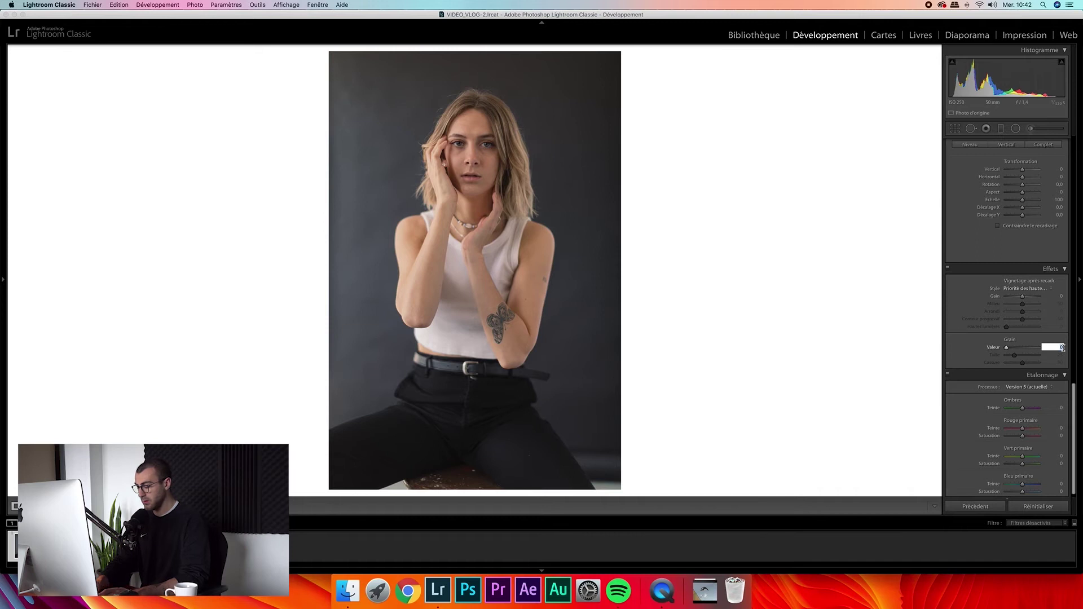
Set the grain amount to 30
{"action": "type", "text": "30"}
{"action": "key", "text": "Return"}
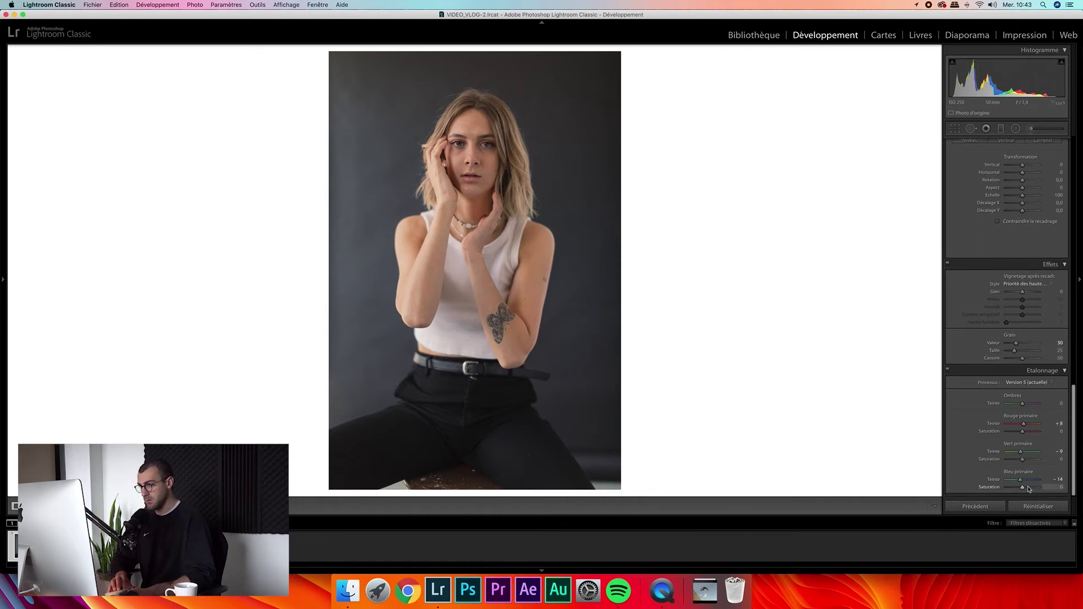
{"action": "scroll", "coordinate": [1025, 331], "scroll_direction": "up", "scroll_amount": 15}
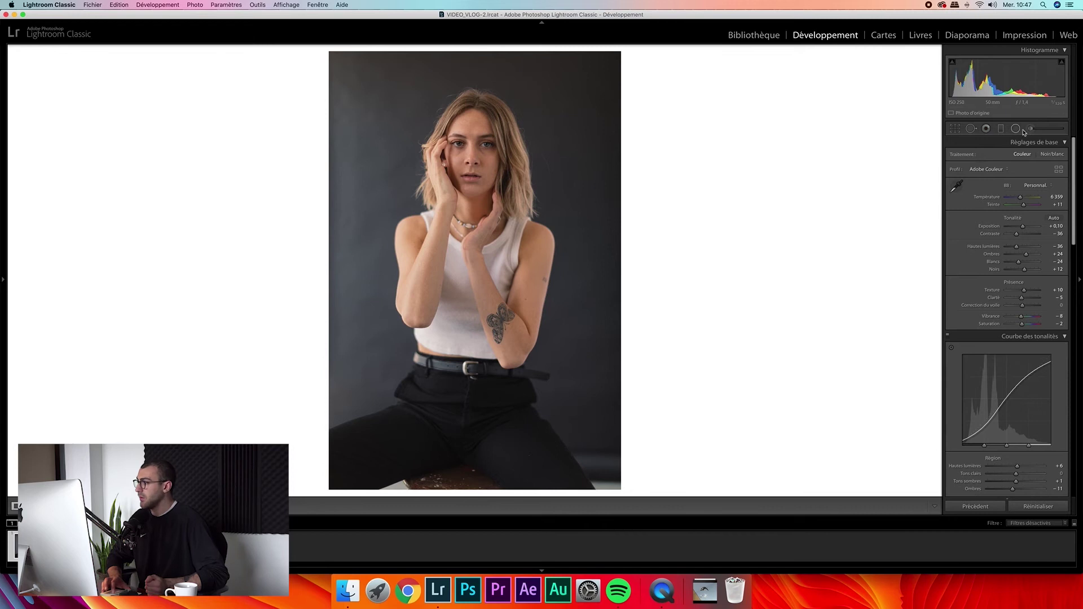
Zoom to 1:1 on the face and paint an Adjustment Brush mask over the eyes
{"action": "left_click", "coordinate": [475, 202]}
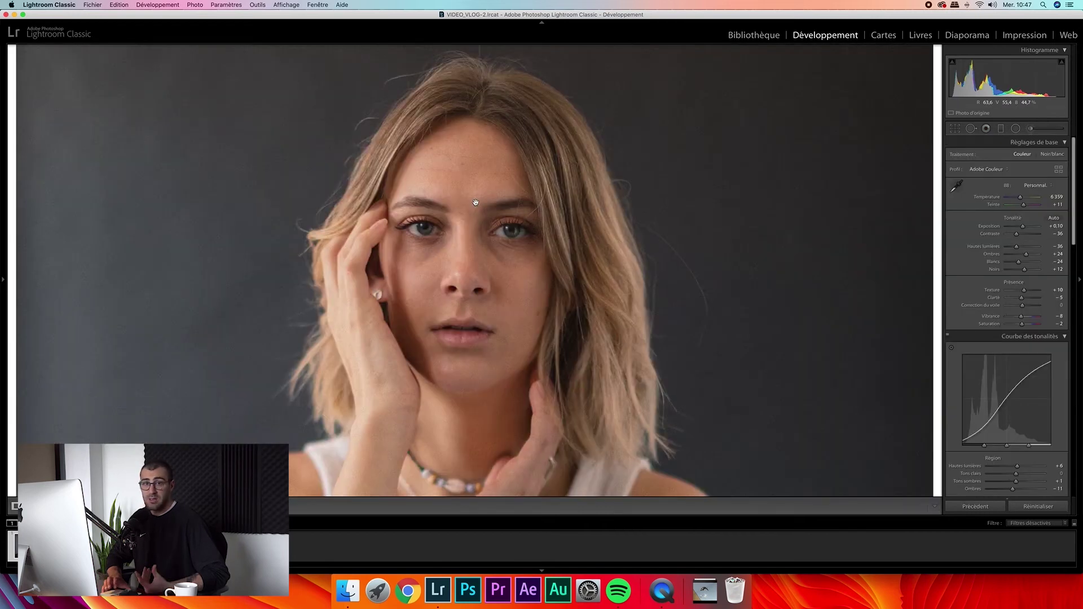
{"action": "key", "text": "k"}
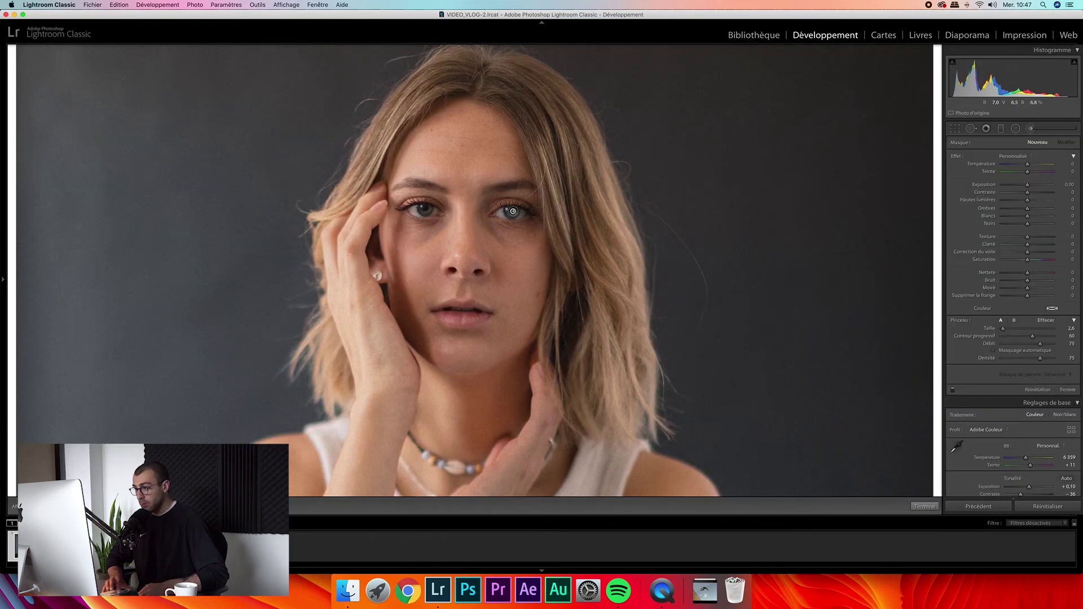
{"action": "left_click_drag", "start_coordinate": [479, 211], "coordinate": [512, 211]}
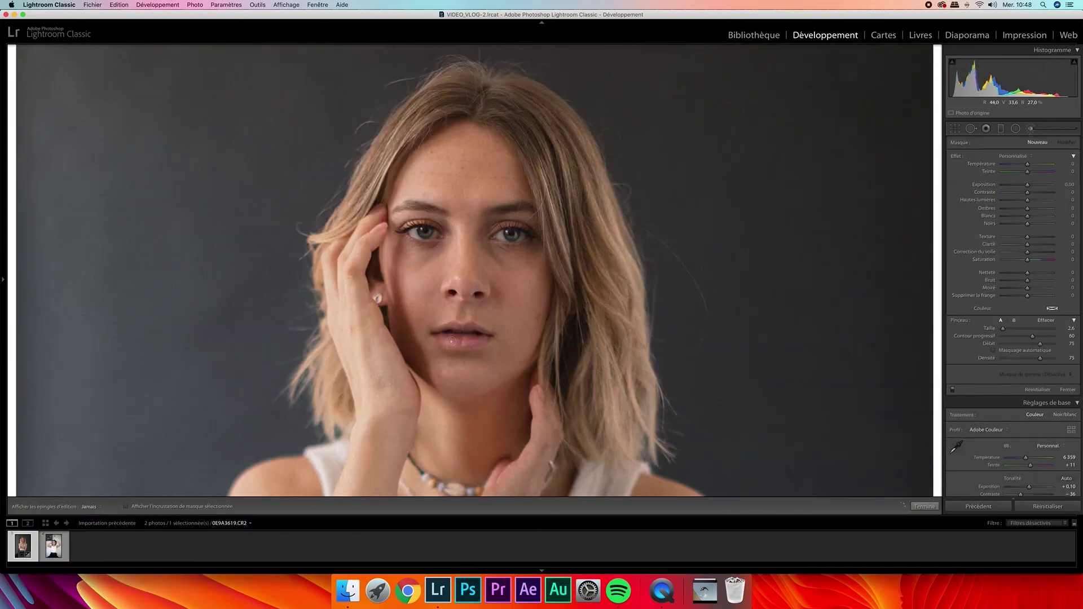
Add a new brush mask on the lips with Saturation +37, then compare before and after
{"action": "left_click", "coordinate": [473, 328]}
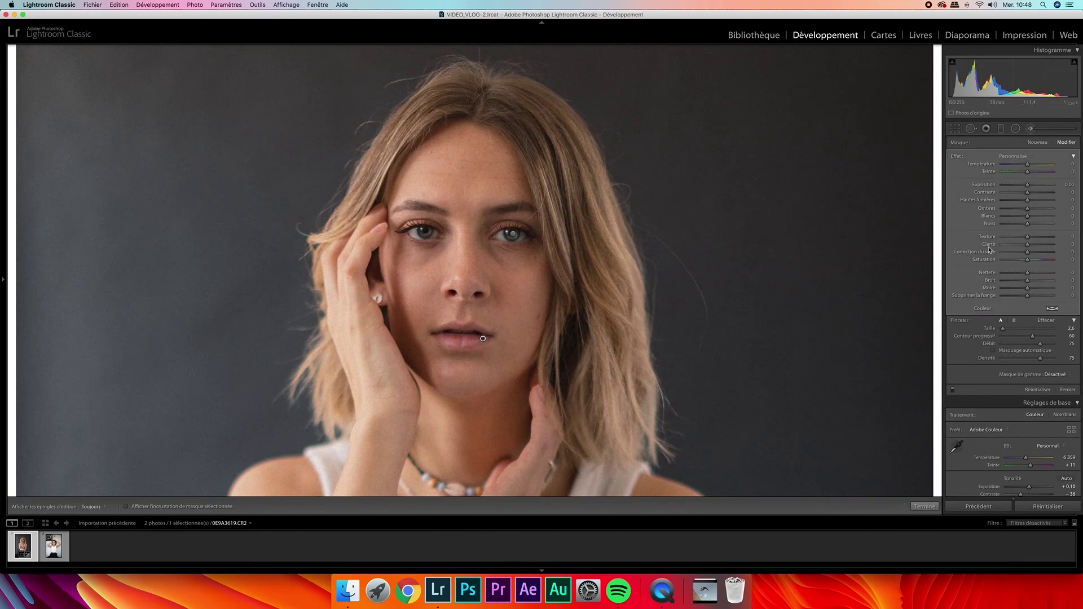
{"action": "left_click_drag", "start_coordinate": [1027, 259], "coordinate": [1037, 260]}
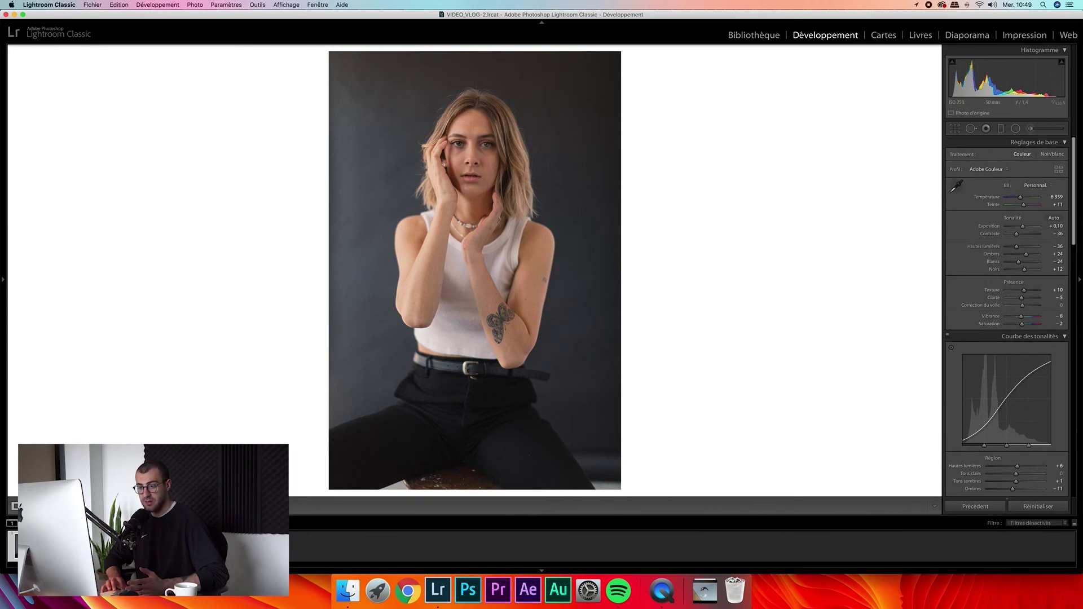
{"action": "key", "text": "y"}
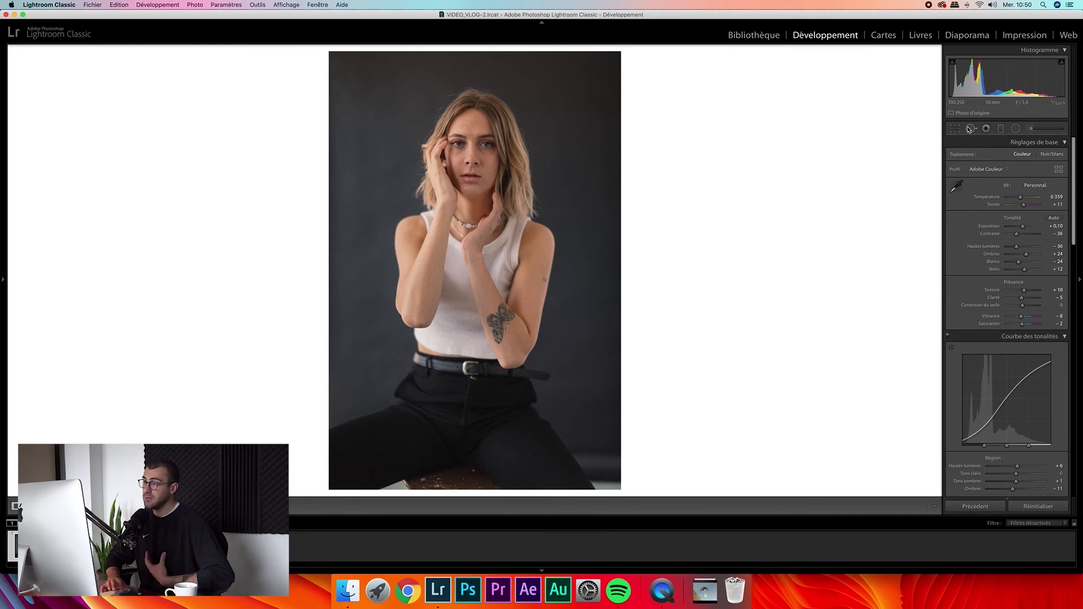
Zoom in on the dark background and set the Spot Removal size to about 23
{"action": "left_click", "coordinate": [498, 351]}
{"action": "scroll", "coordinate": [553, 395], "scroll_direction": "down", "scroll_amount": 5}
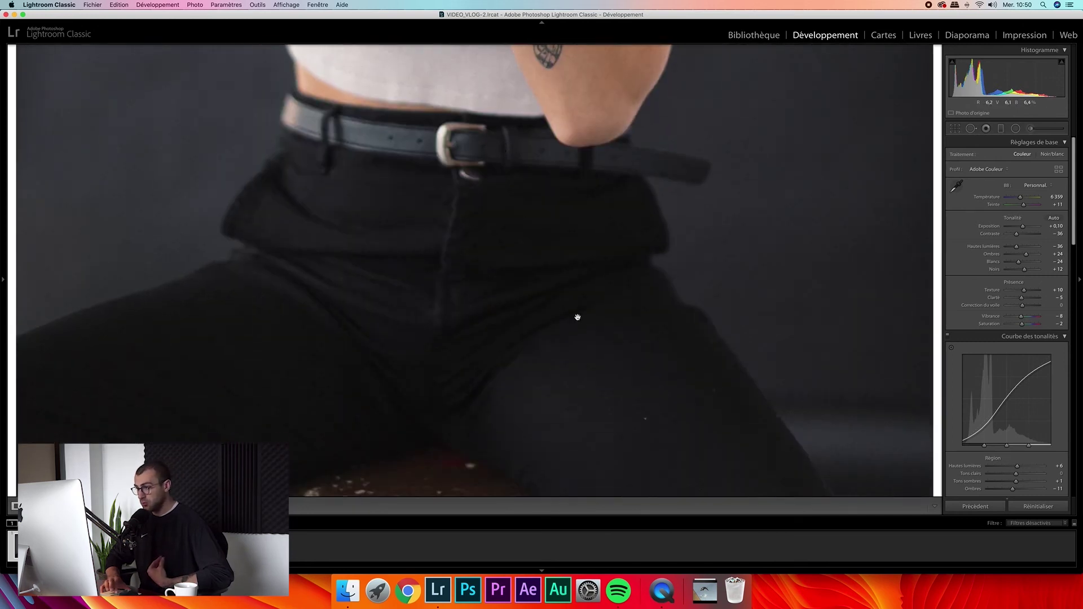
{"action": "scroll", "coordinate": [575, 317], "scroll_direction": "down", "scroll_amount": 3}
{"action": "left_click_drag", "start_coordinate": [653, 320], "coordinate": [535, 455]}
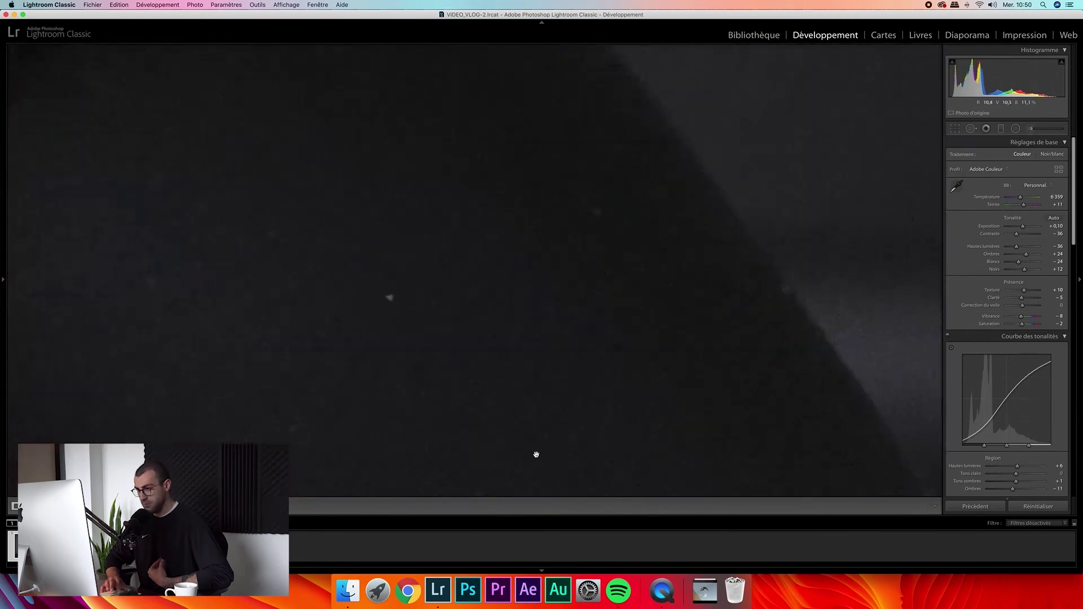
{"action": "left_click_drag", "start_coordinate": [372, 283], "coordinate": [457, 365]}
{"action": "key", "text": "k"}
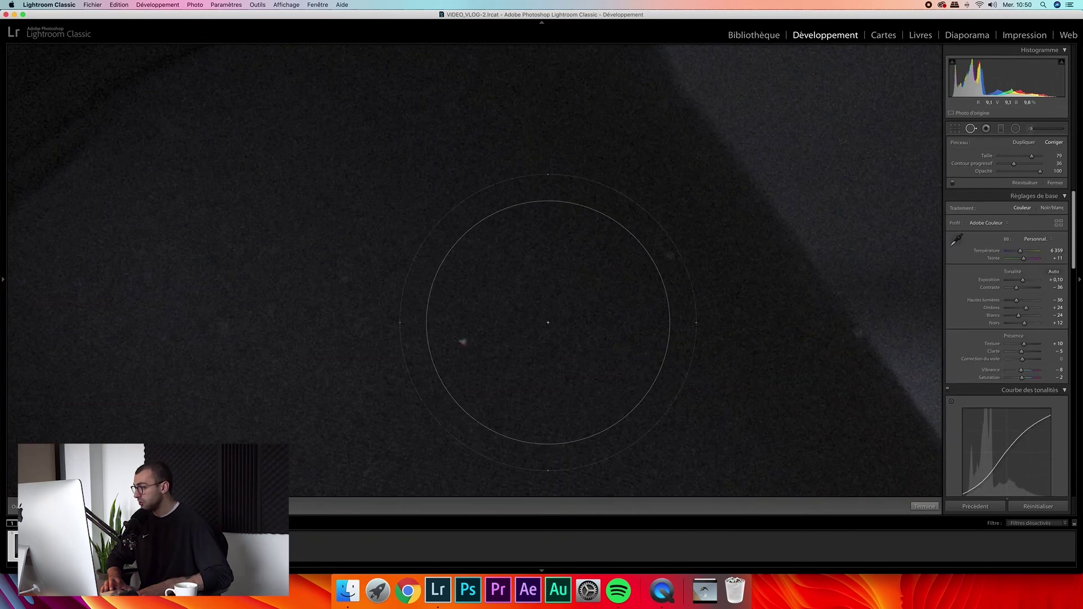
{"action": "left_click_drag", "start_coordinate": [1030, 156], "coordinate": [1008, 156]}
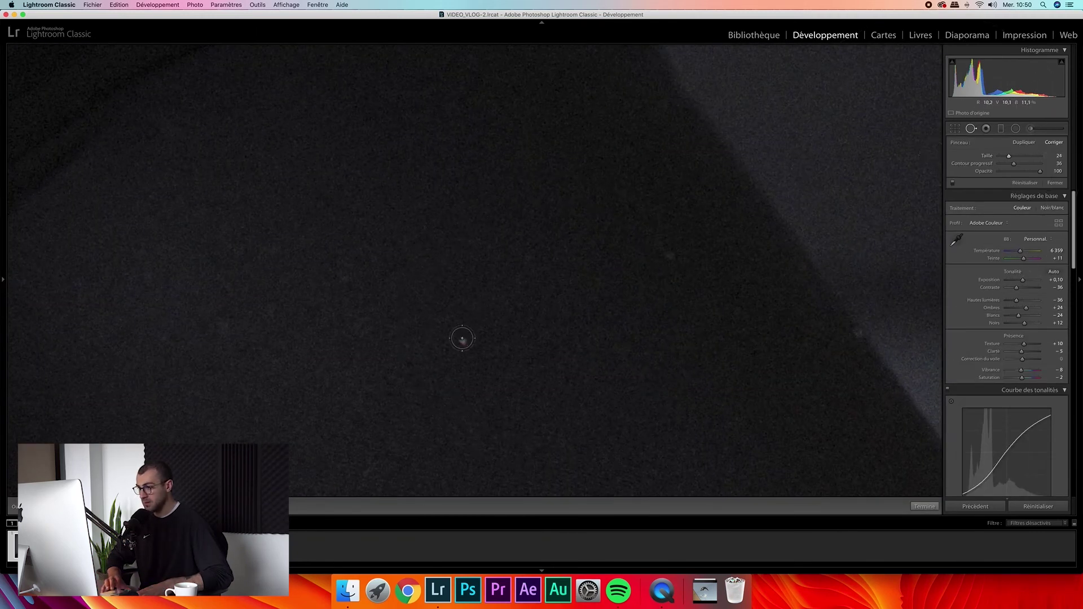
Heal the dust specks on the backdrop and stool, then return to fit view
{"action": "left_click", "coordinate": [465, 340]}
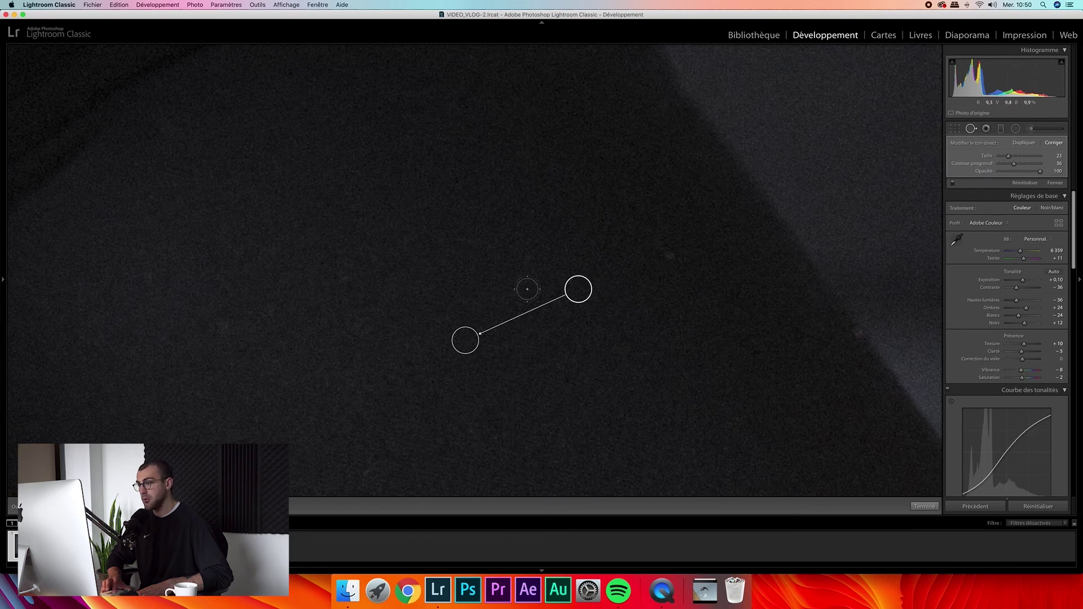
{"action": "key", "text": "q"}
{"action": "left_click_drag", "start_coordinate": [525, 333], "coordinate": [432, 362]}
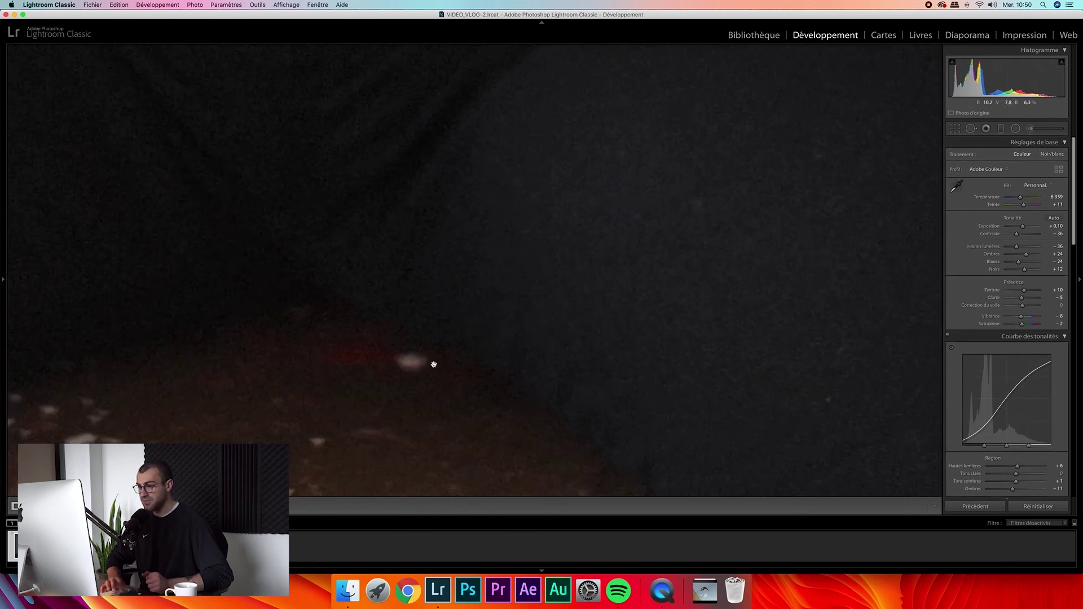
{"action": "left_click", "coordinate": [971, 129]}
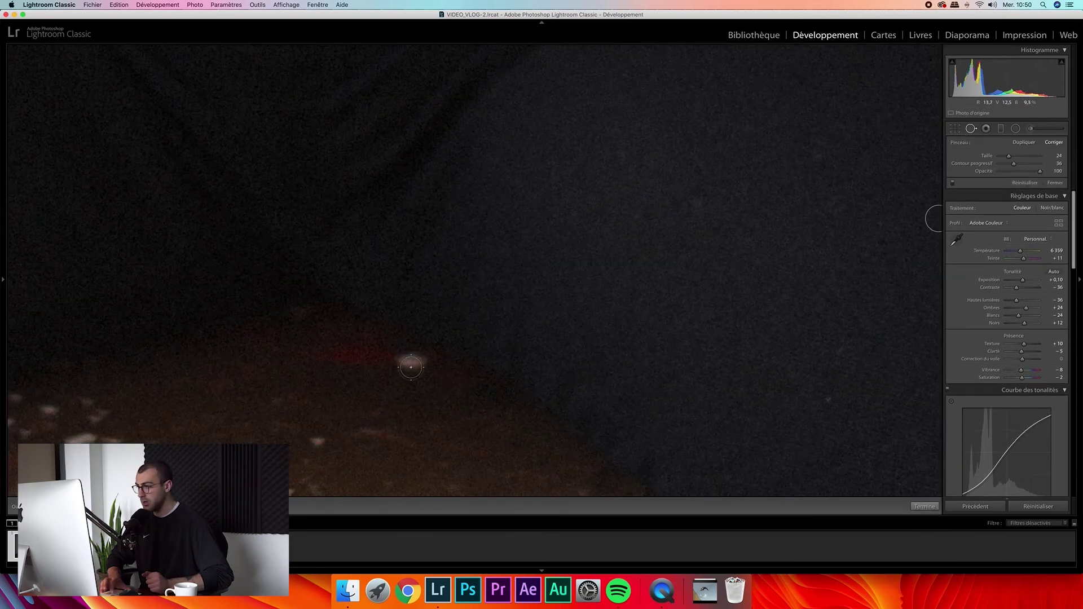
{"action": "key", "text": "k"}
{"action": "key", "text": "z"}
{"action": "key", "text": "z"}
{"action": "key", "text": "z"}
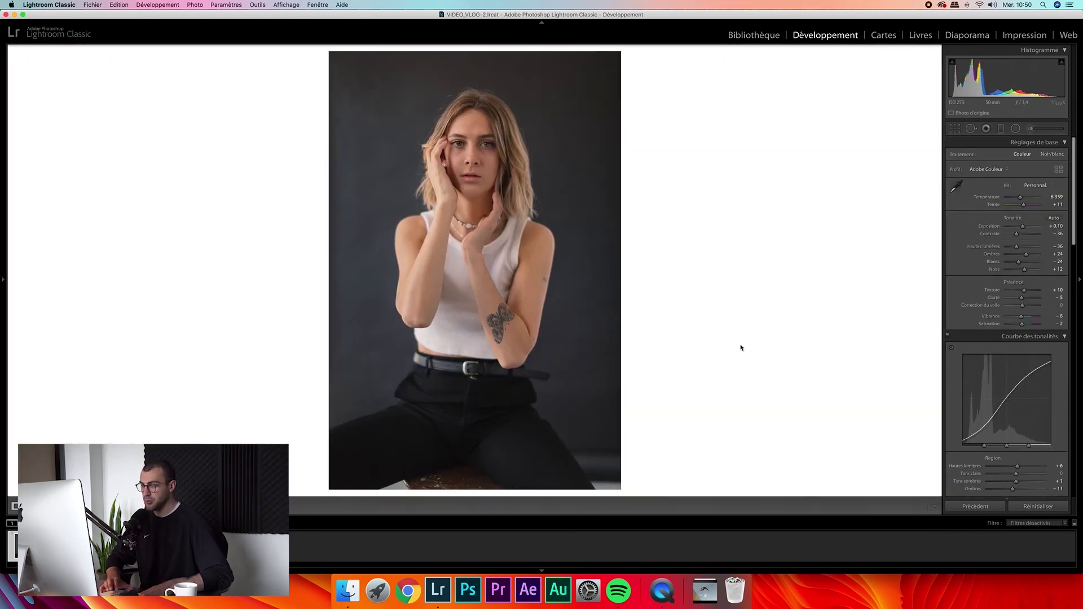
Display the Before/After side-by-side view of the finished portrait
{"action": "key", "text": "y"}
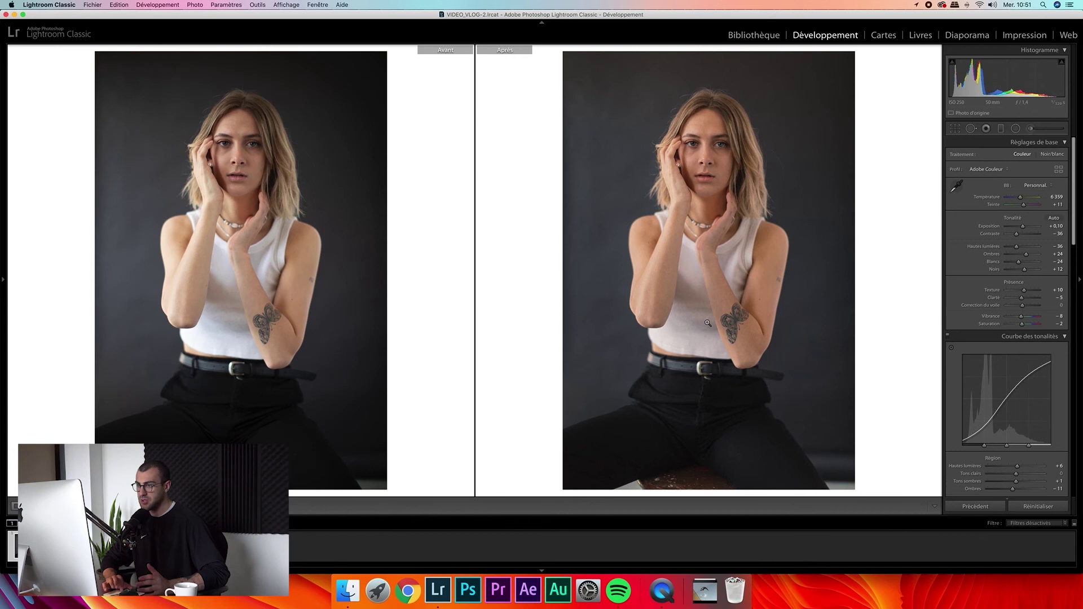